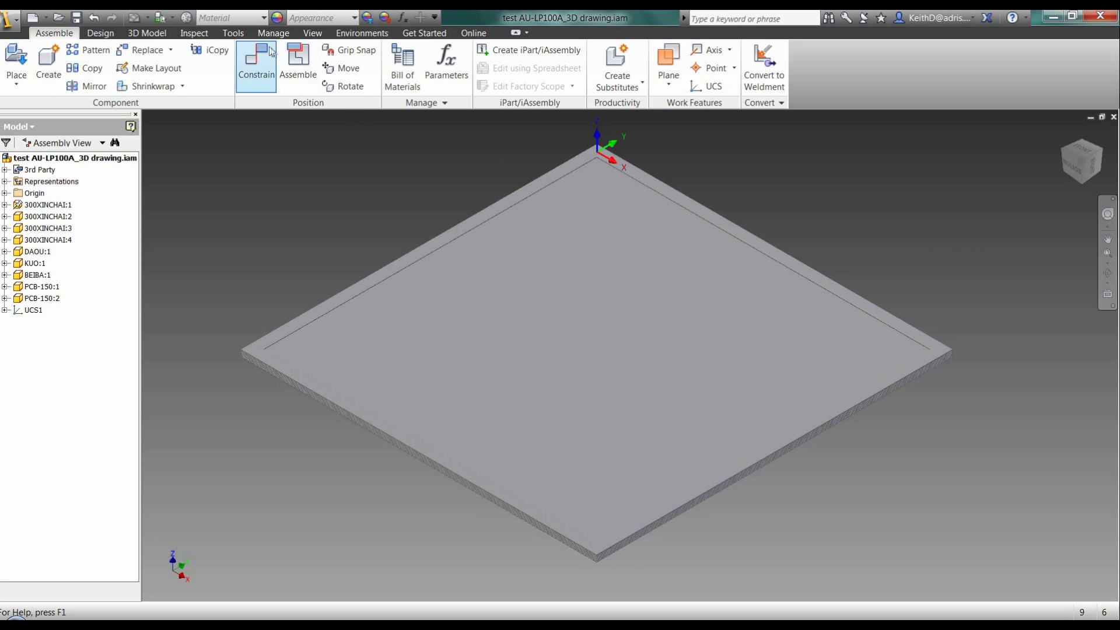
# Switch the light panel assembly into the BIM Exchange environment from the Environments tab
pyautogui.click(377, 35)
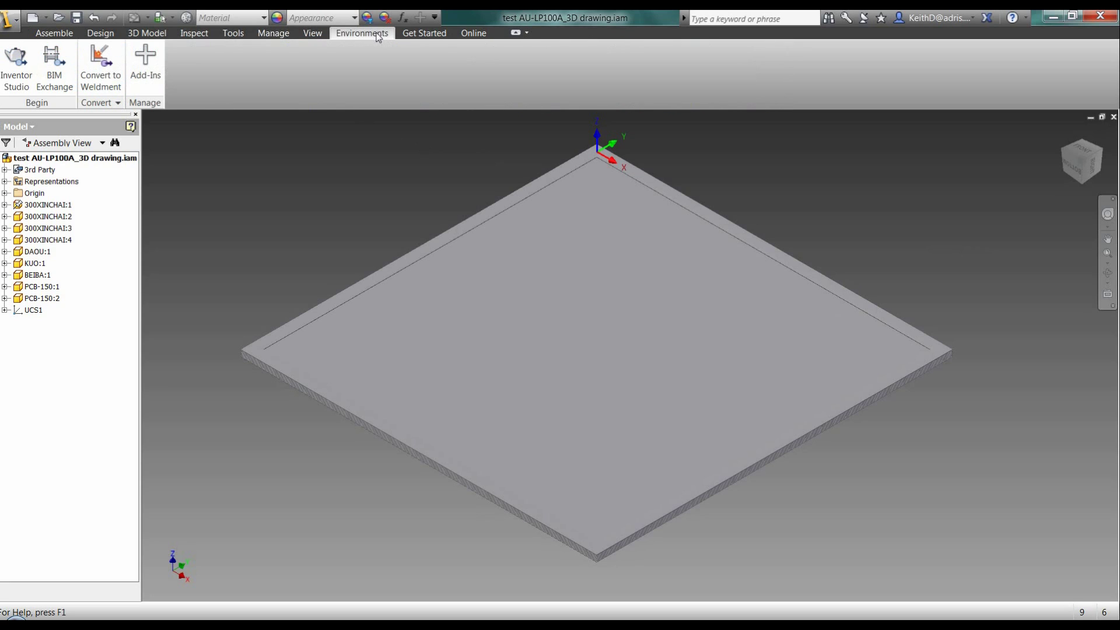
pyautogui.click(55, 73)
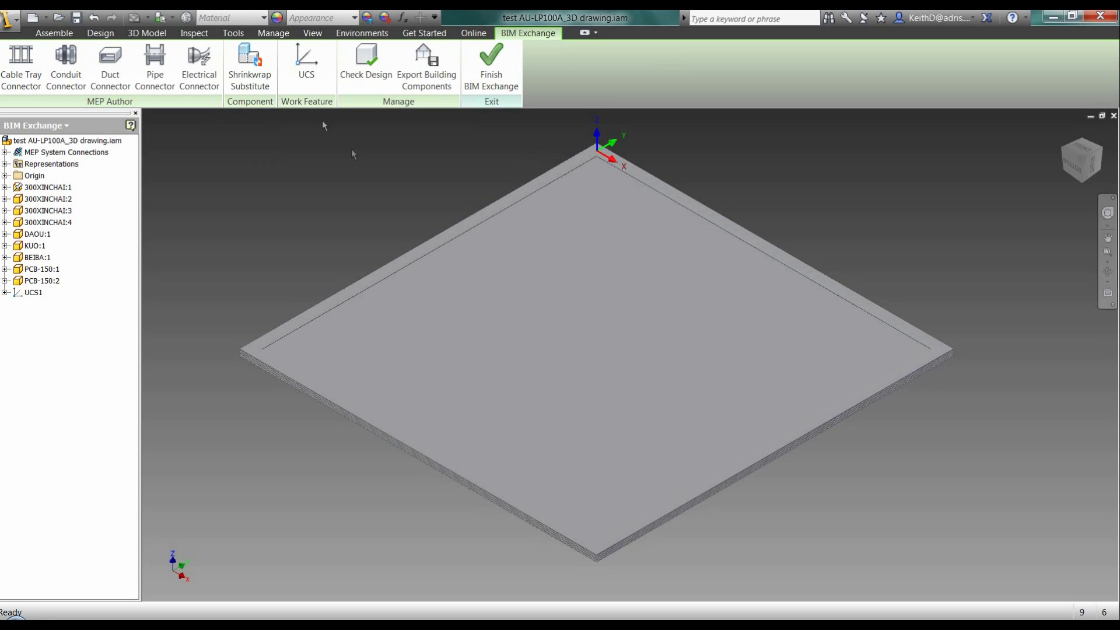
# Create UCS2 with origin offsets ΔX 0, ΔY -297.5 and ΔZ -1.6
pyautogui.click(306, 64)
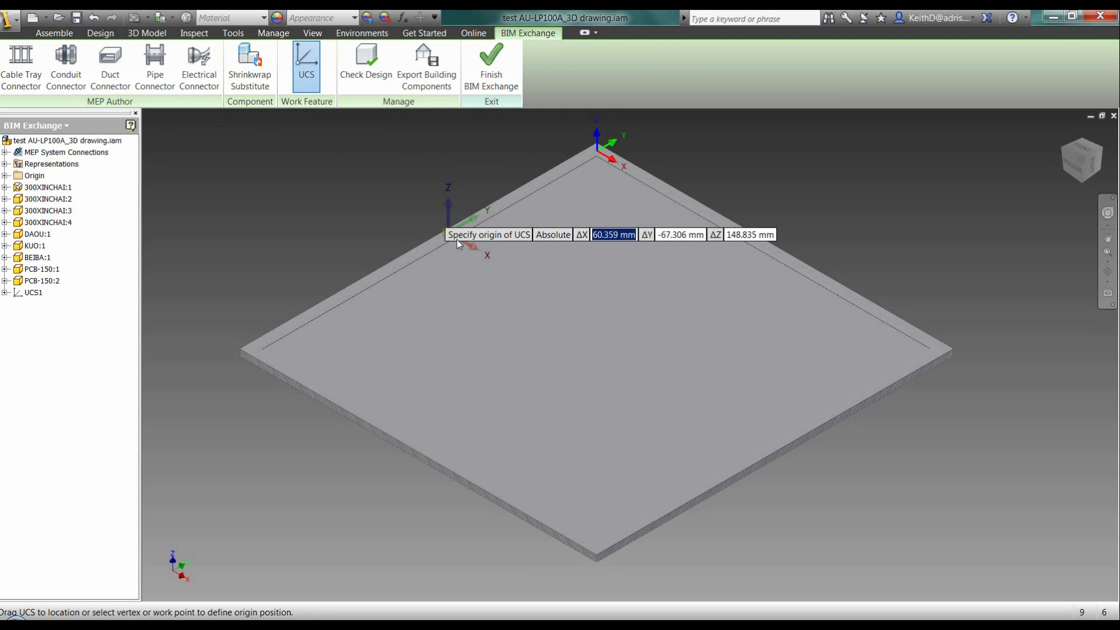
pyautogui.write('0')
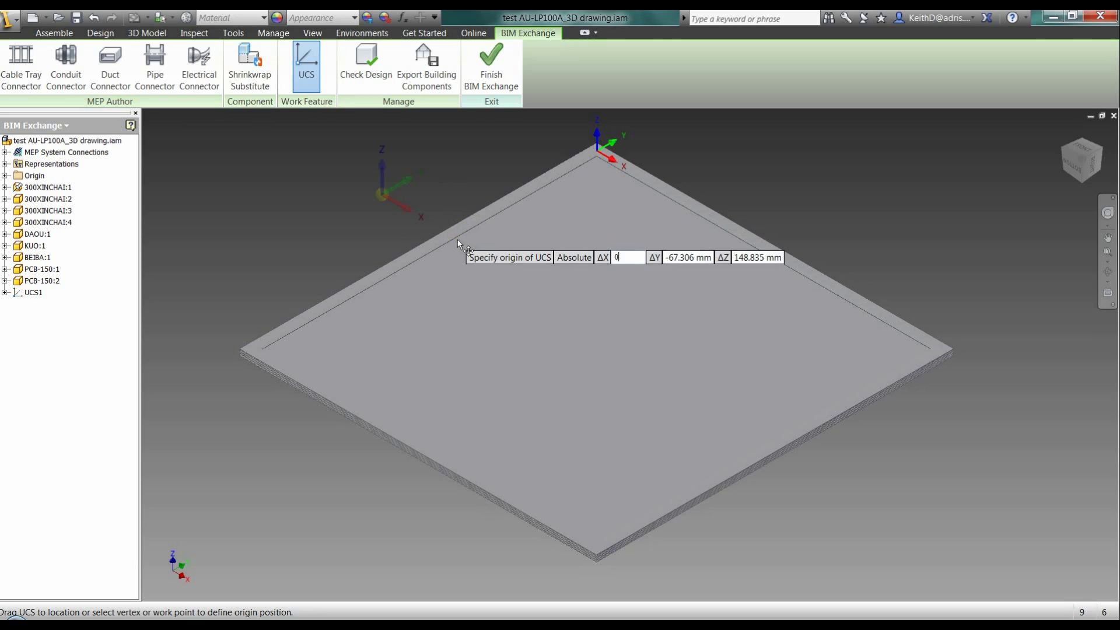
pyautogui.press('Tab')
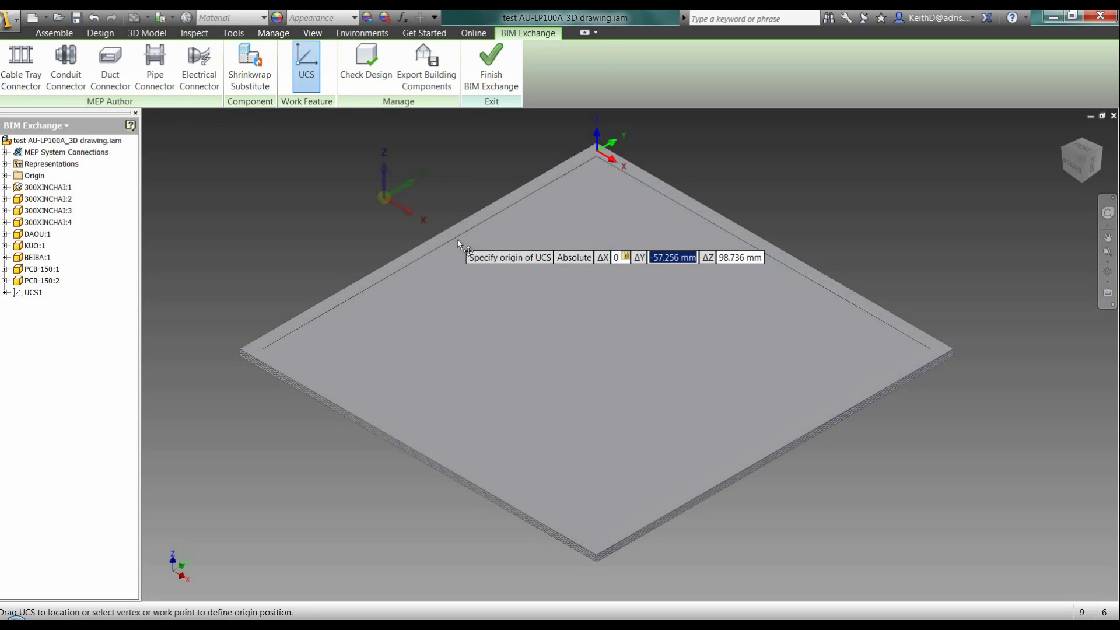
pyautogui.write('-')
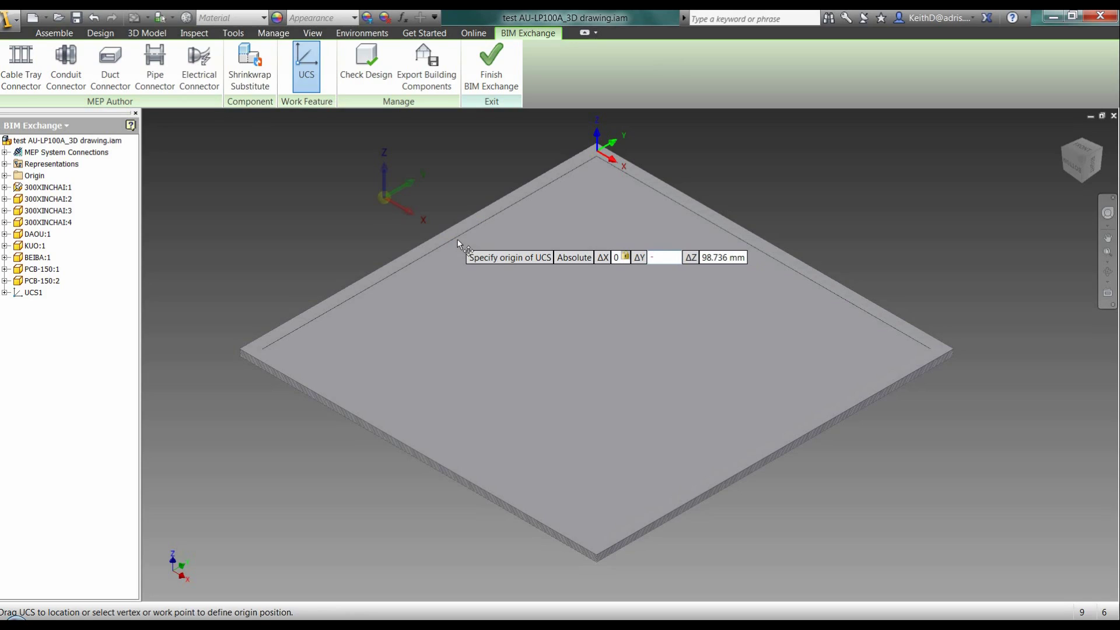
pyautogui.write('297.5')
pyautogui.press('Tab')
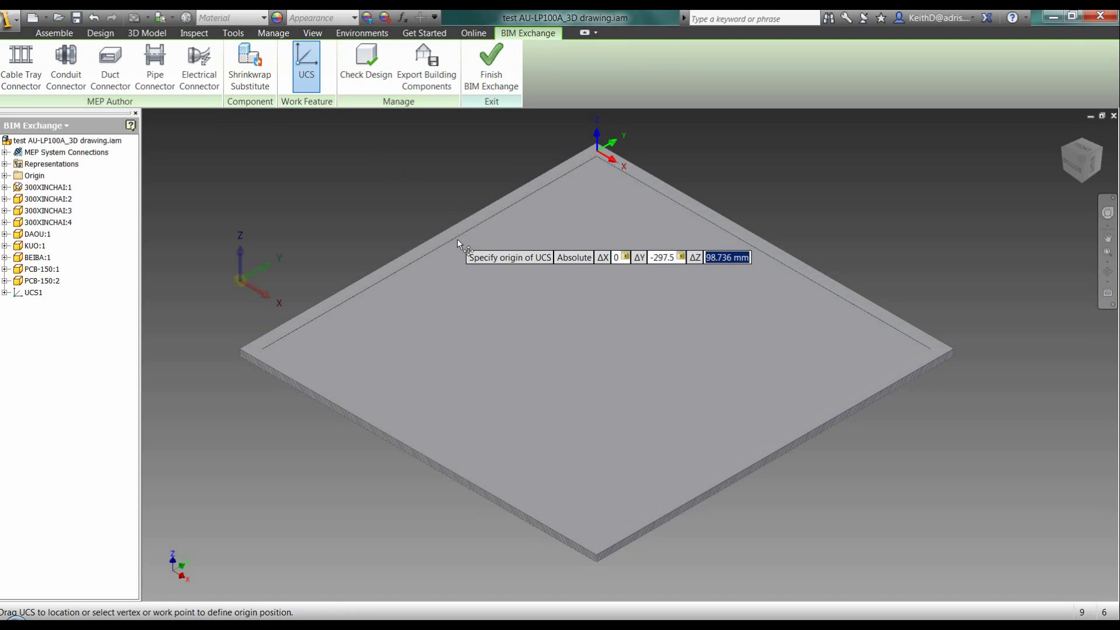
pyautogui.write('-')
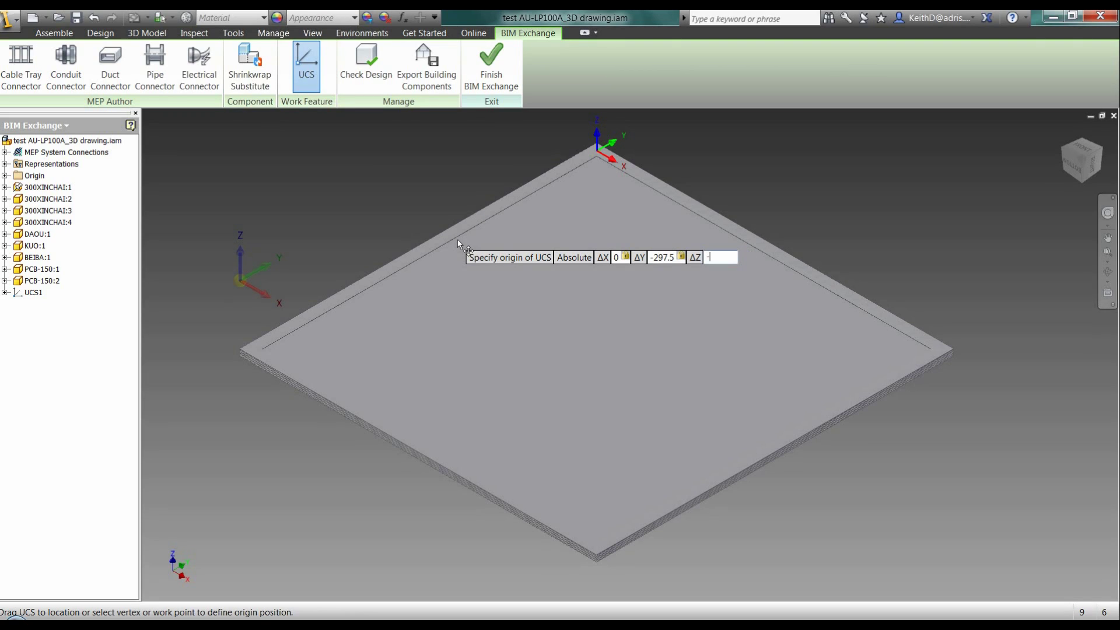
pyautogui.write('1.6')
pyautogui.press('Return')
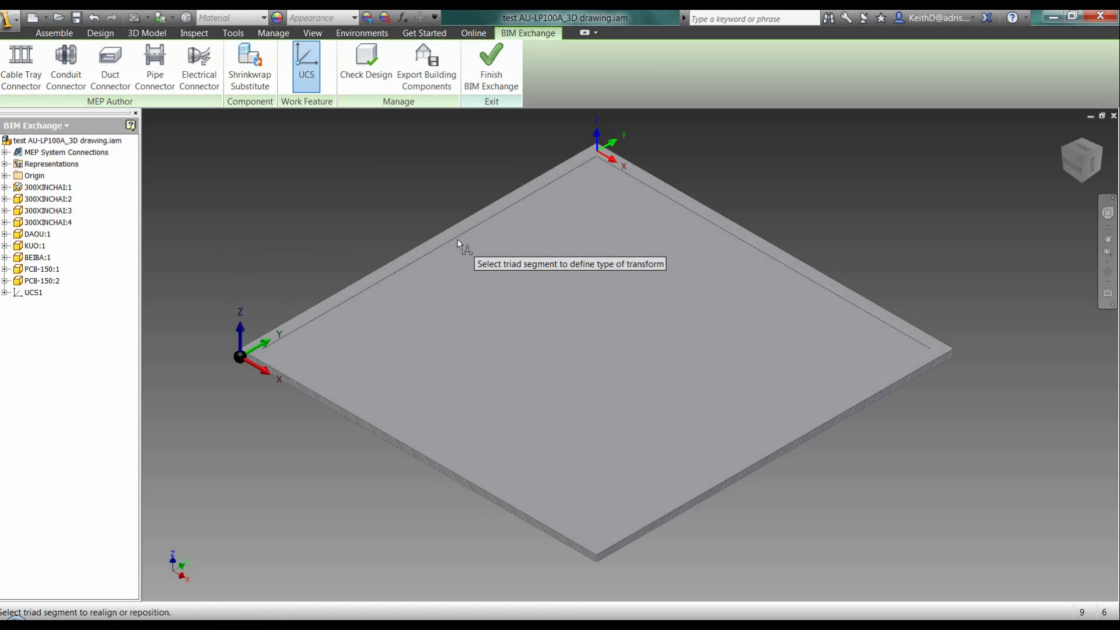
pyautogui.press('Return')
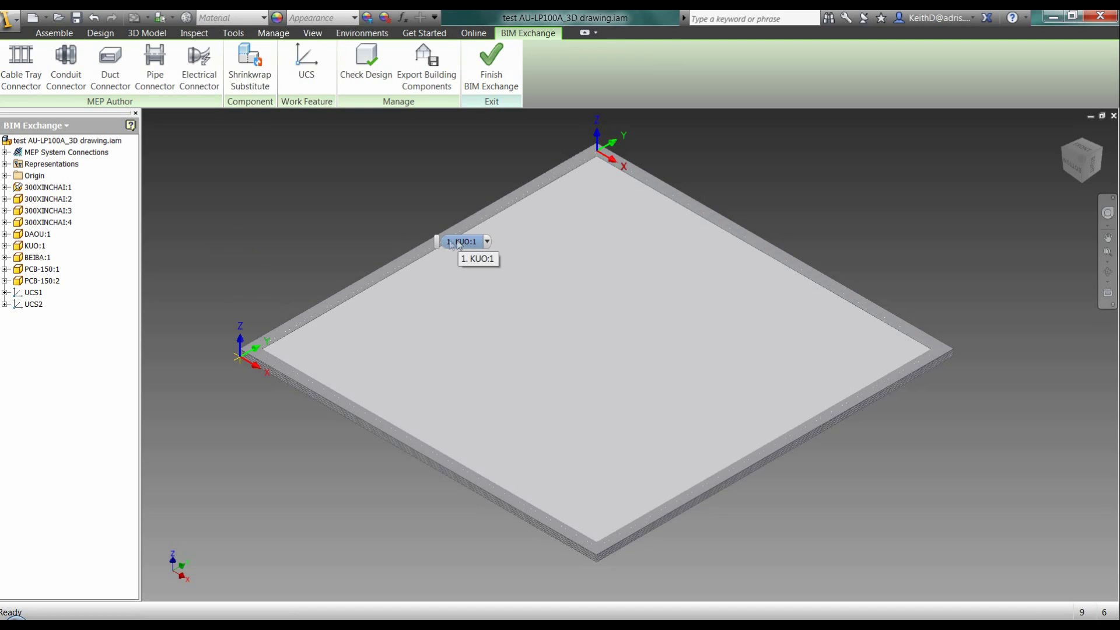
# In Export Building Components, set the orientation to UCS2
pyautogui.click(419, 74)
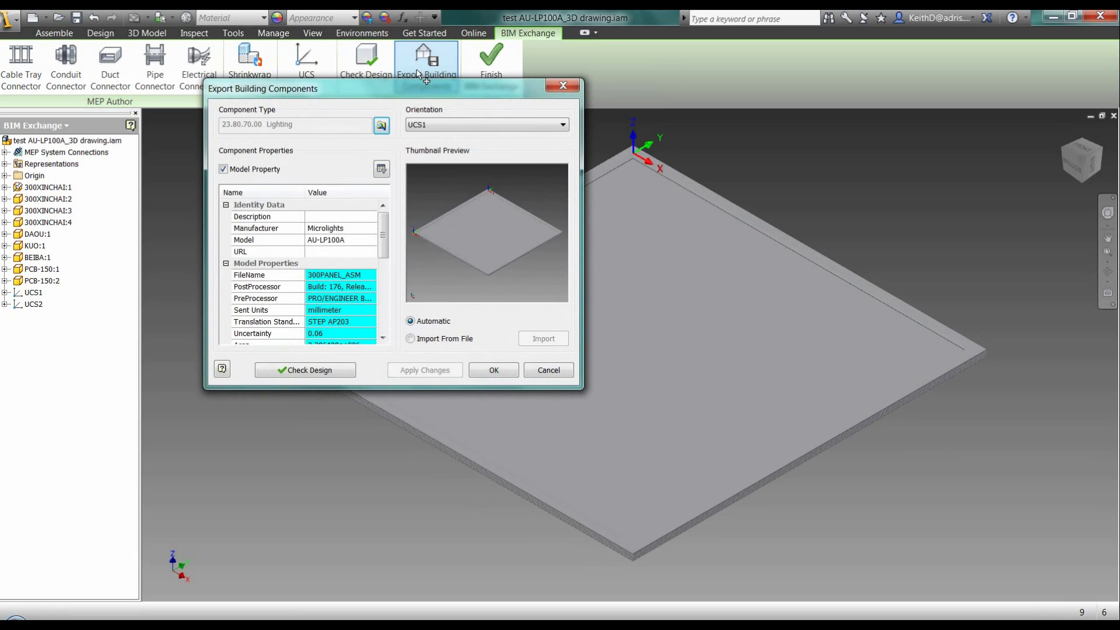
pyautogui.click(462, 125)
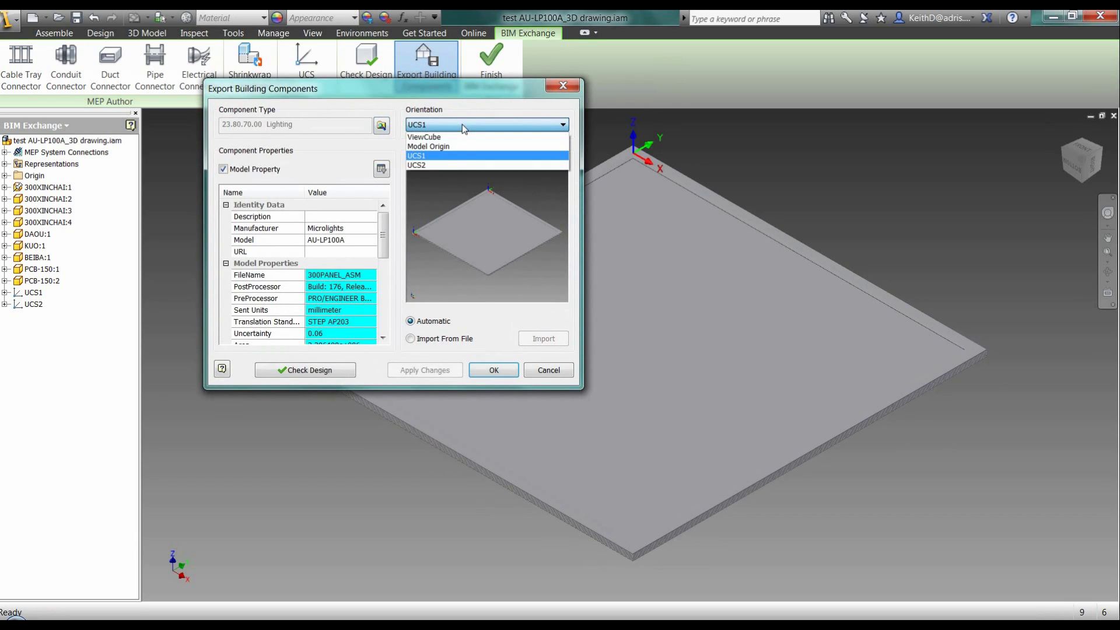
pyautogui.click(418, 165)
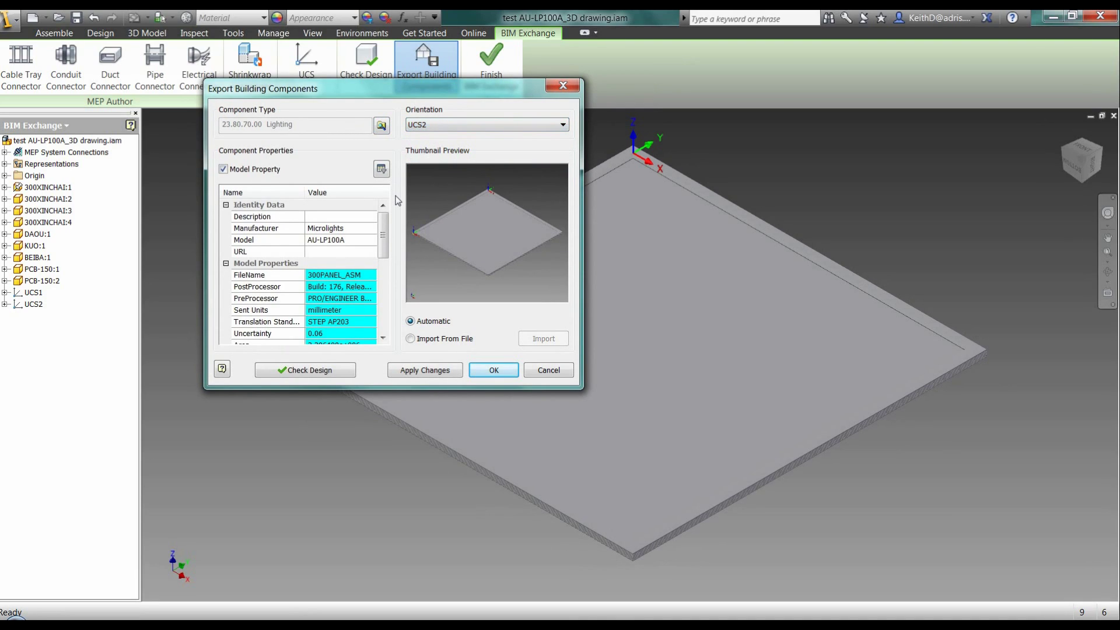
pyautogui.moveTo(384, 228); pyautogui.dragTo(385, 242)
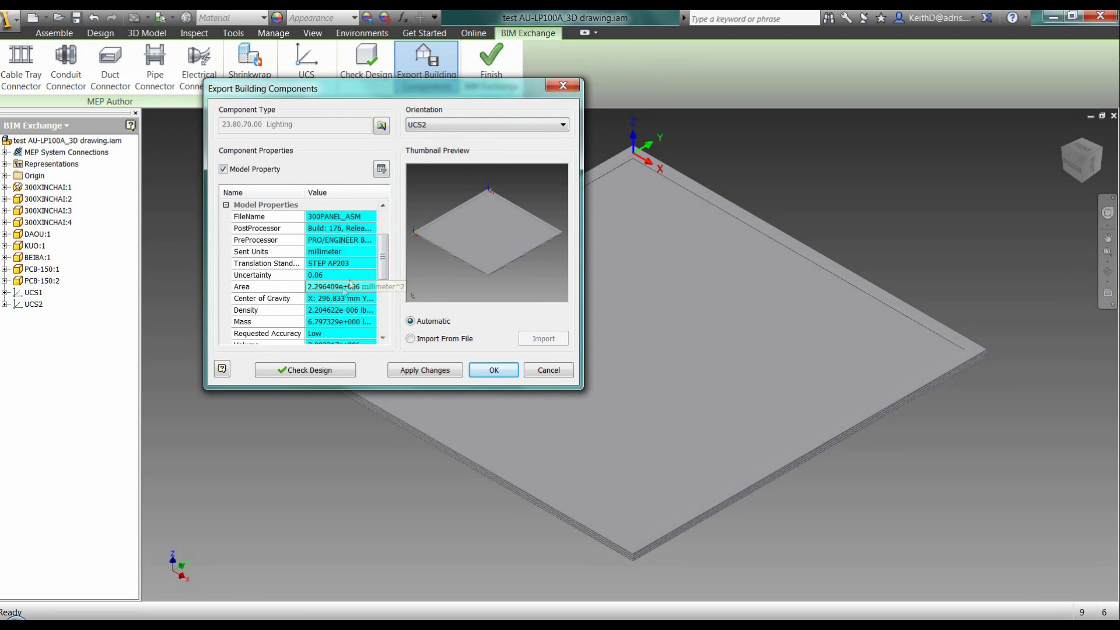
pyautogui.moveTo(380, 260); pyautogui.dragTo(388, 229)
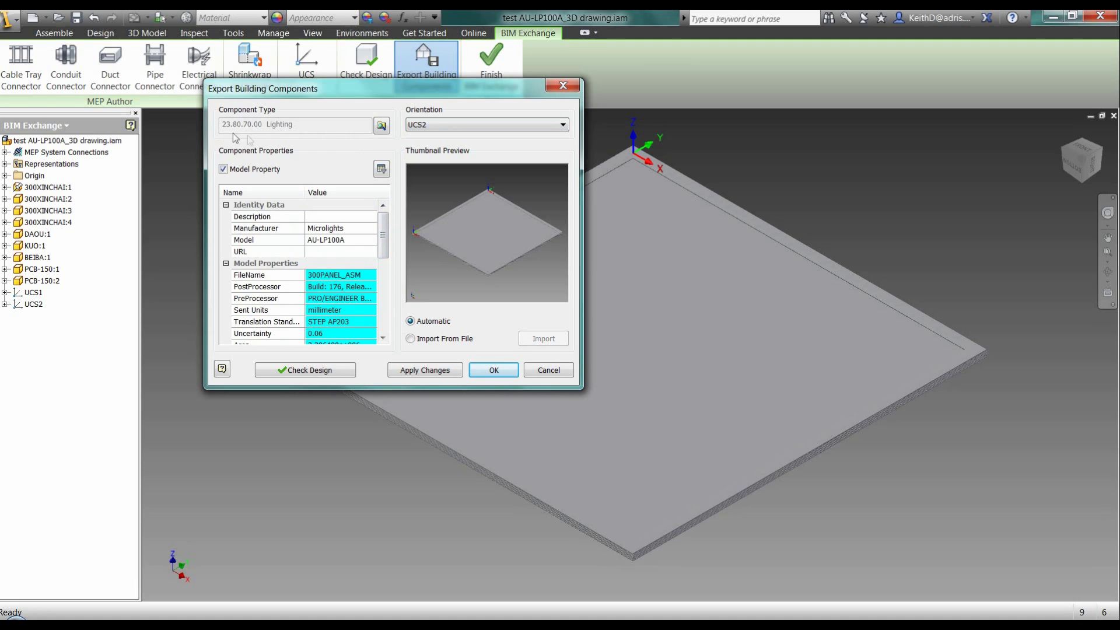
# Keep 23.80.70.00 Lighting as component type; review manufacturer Microlights and model AU-LP100A
pyautogui.click(382, 126)
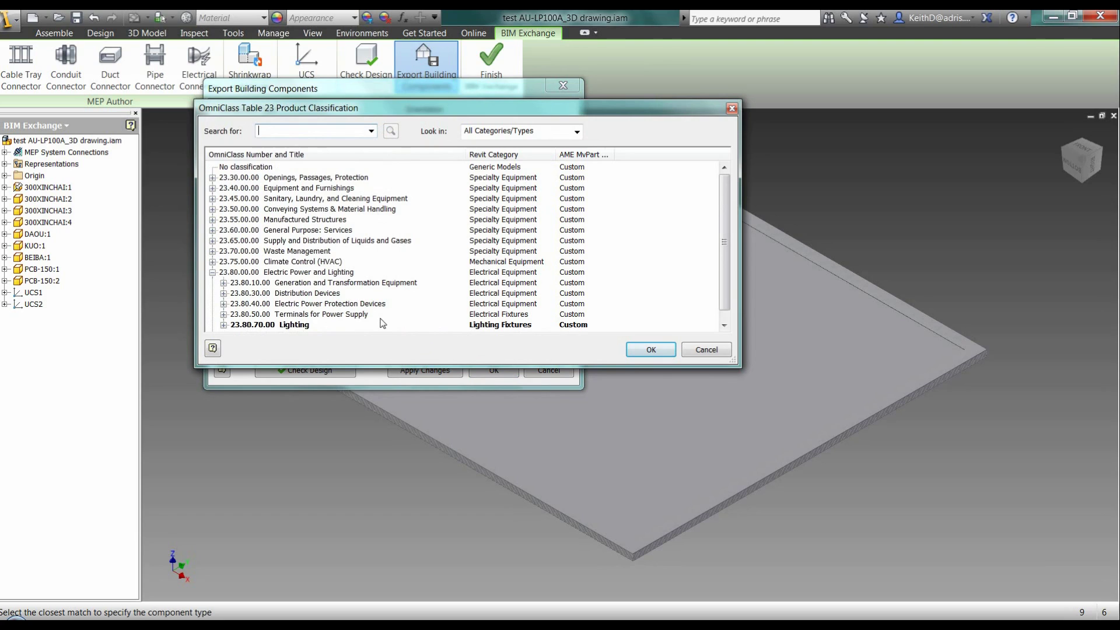
pyautogui.click(652, 351)
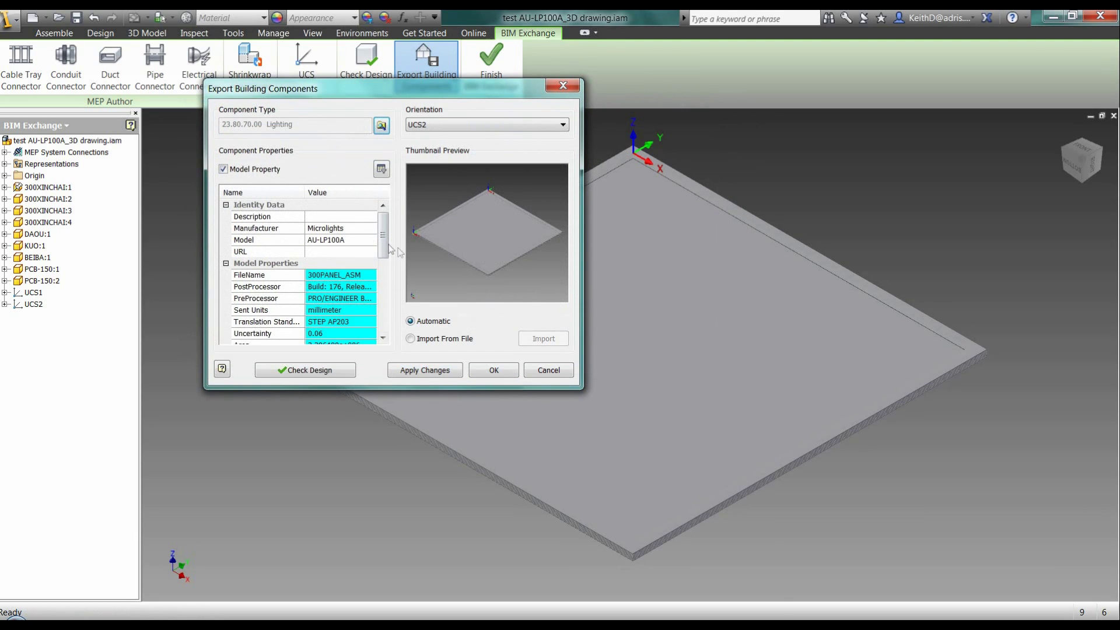
pyautogui.click(341, 228)
pyautogui.moveTo(344, 229); pyautogui.dragTo(336, 228)
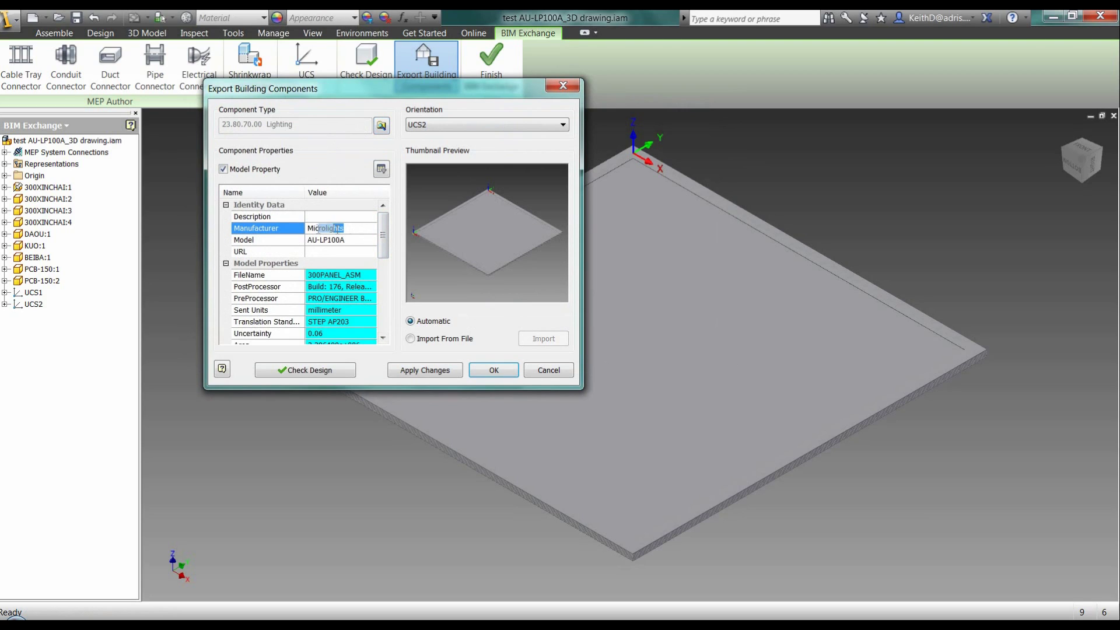
pyautogui.click(371, 228)
pyautogui.click(365, 238)
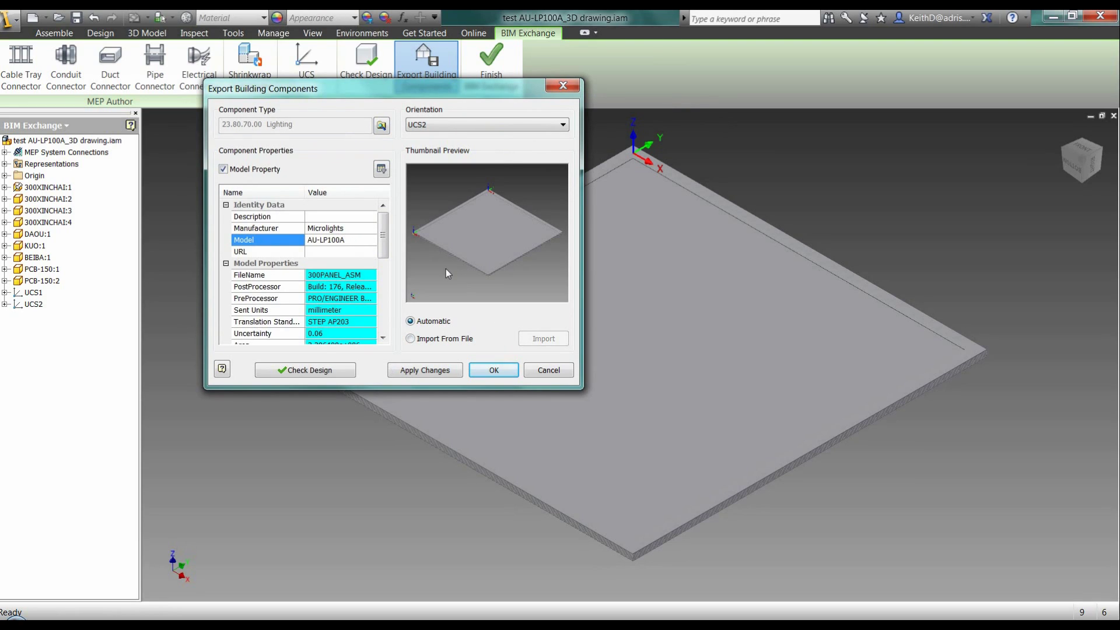
# Run a design check, dismiss the results, and apply the export settings to proceed to saving
pyautogui.click(304, 372)
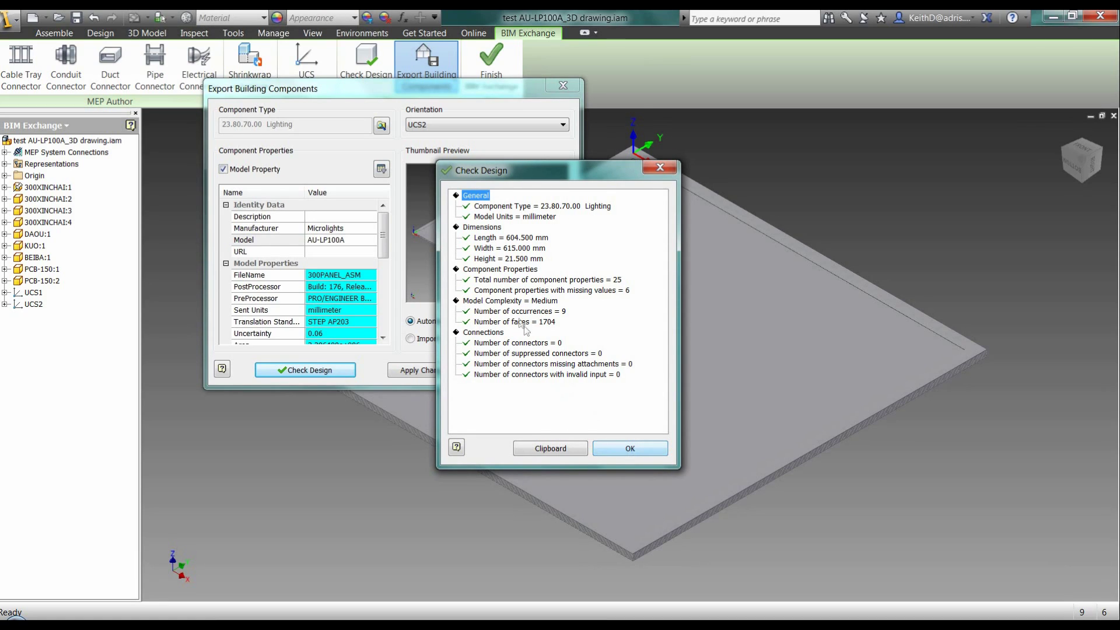
pyautogui.click(642, 450)
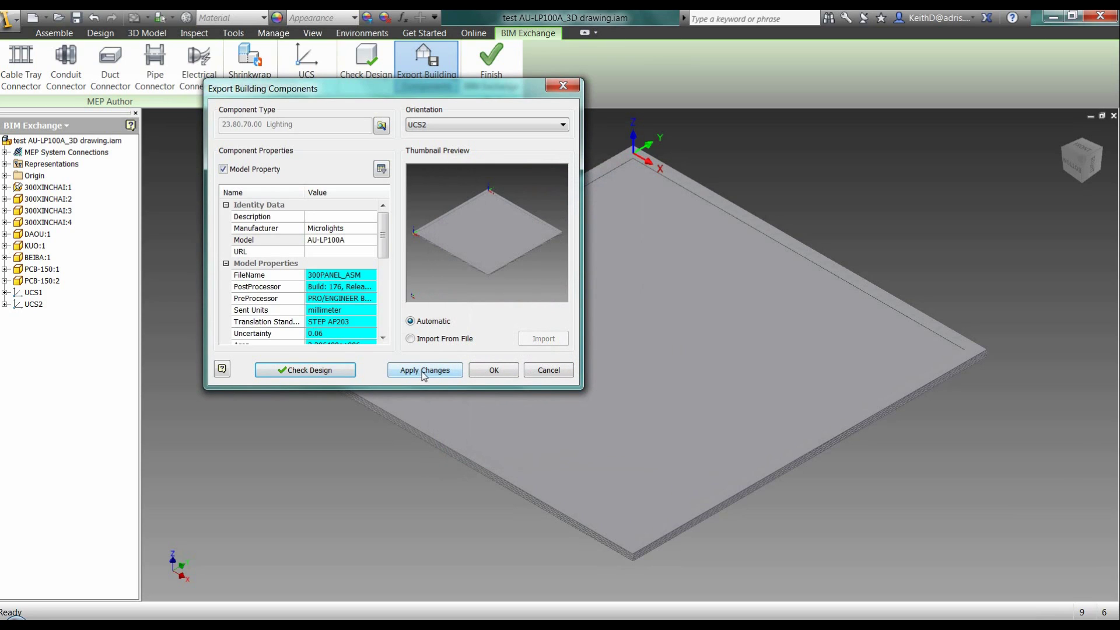
pyautogui.click(427, 371)
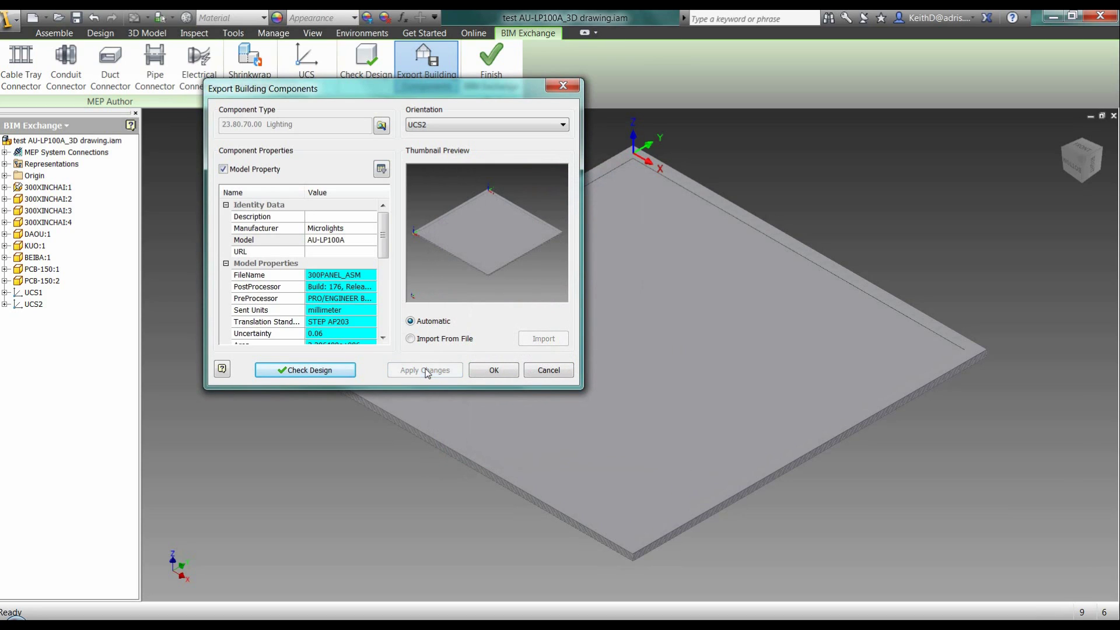
pyautogui.click(494, 371)
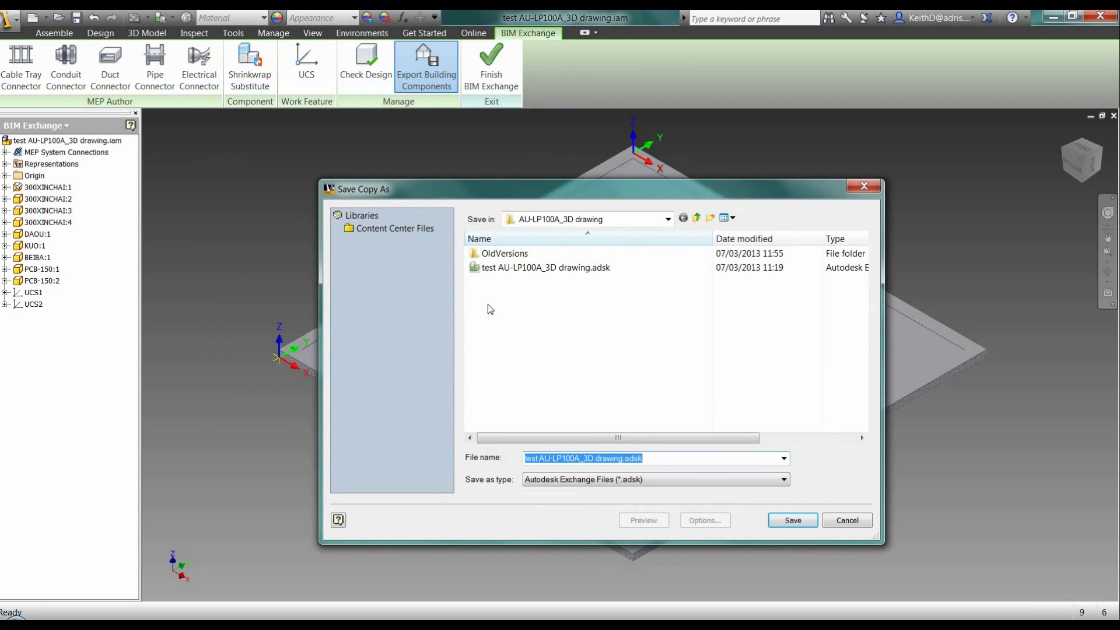
# Rename the export from 'test AU-LP100A_3D drawing.adsk' to 'AU-LP100A.adsk' and save it
pyautogui.click(582, 457)
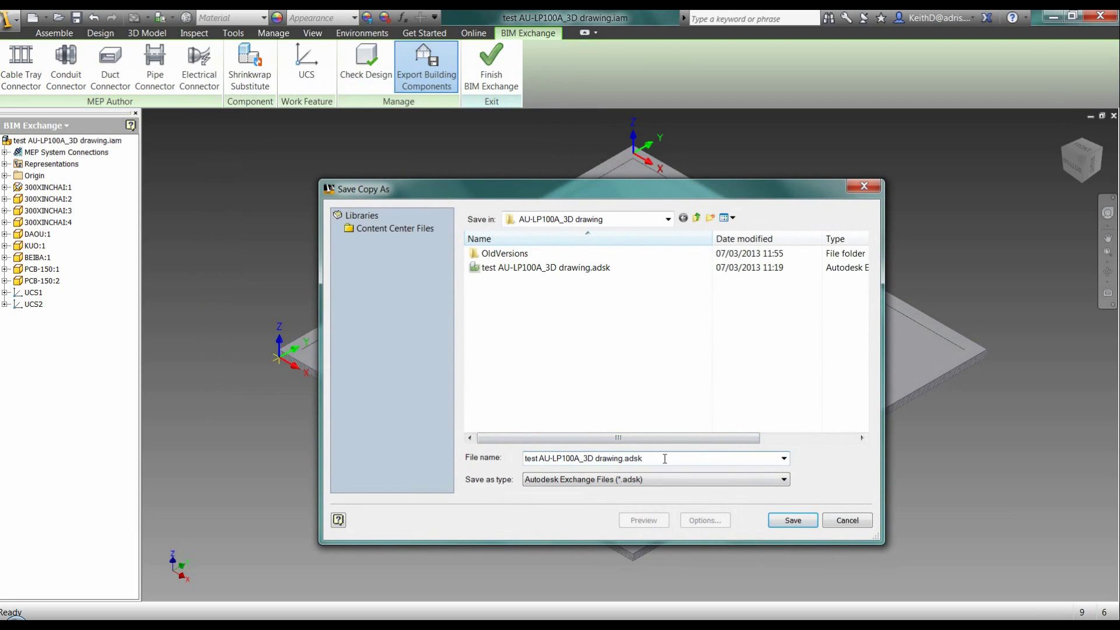
pyautogui.moveTo(542, 459); pyautogui.dragTo(506, 465)
pyautogui.press('Delete')
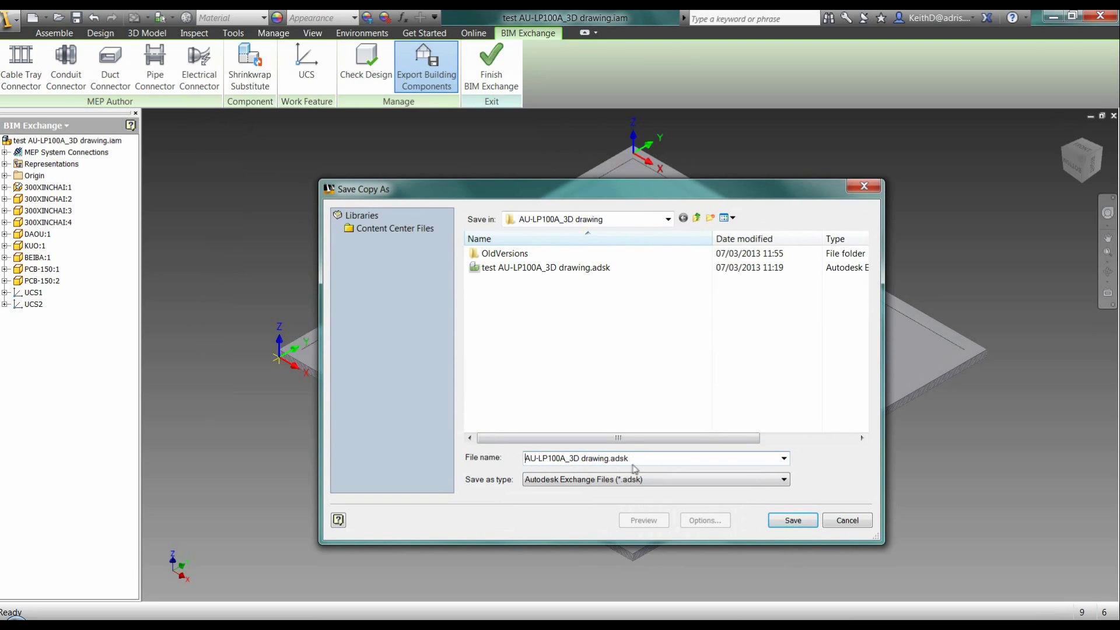
pyautogui.moveTo(573, 458); pyautogui.dragTo(605, 459)
pyautogui.press('BackSpace')
pyautogui.press('BackSpace')
pyautogui.press('BackSpace')
pyautogui.click(793, 520)
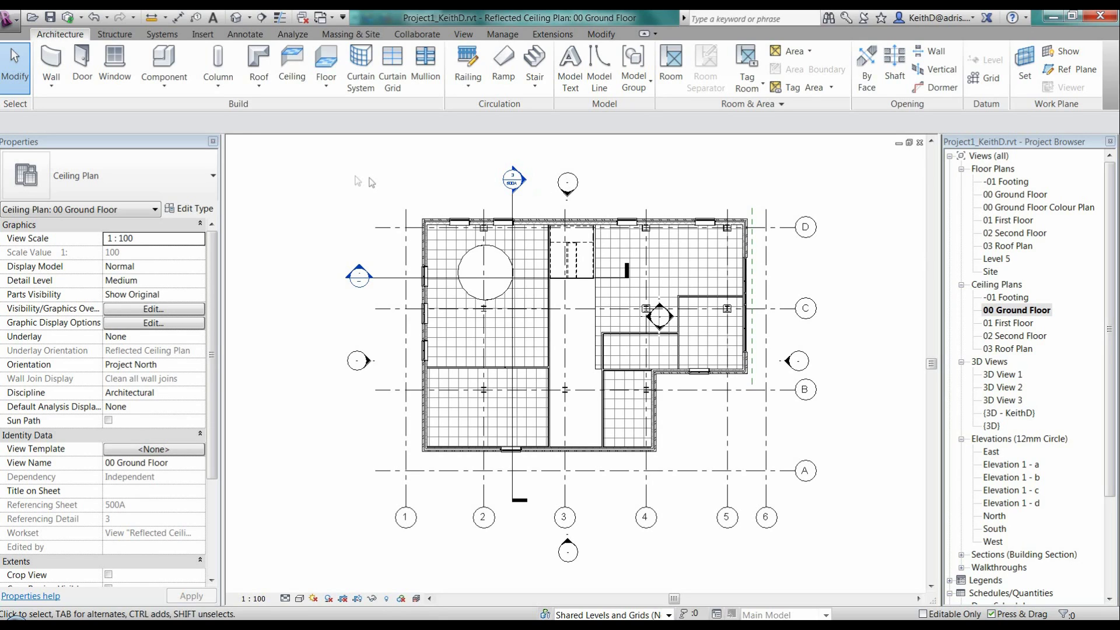
# Start placing the light fixture component, choosing not to synchronize with central
pyautogui.click(166, 83)
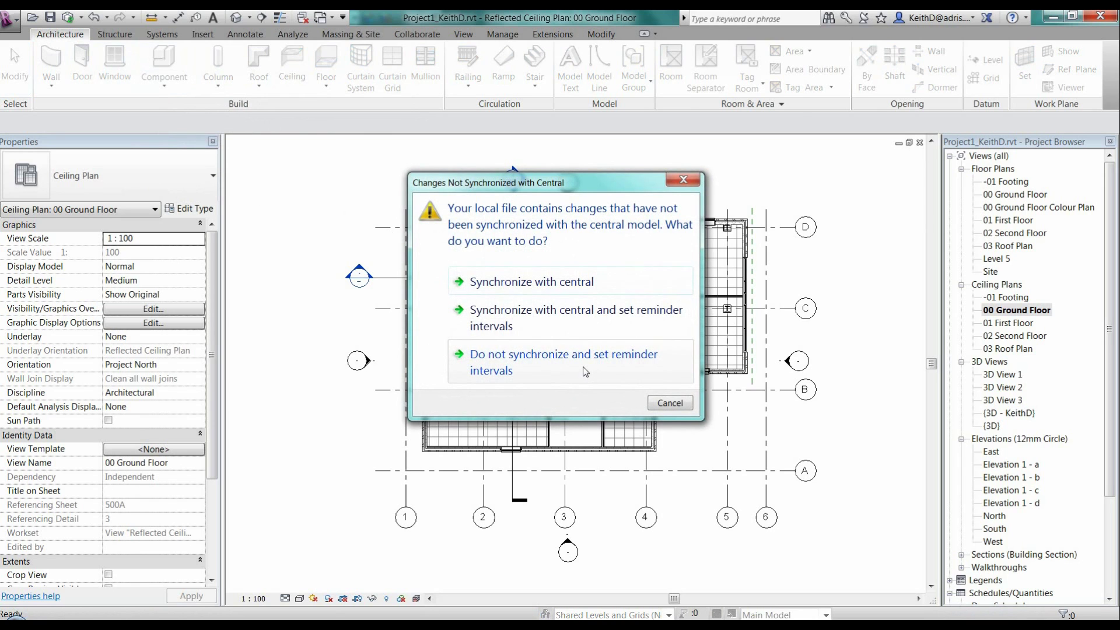
pyautogui.click(586, 372)
pyautogui.click(708, 487)
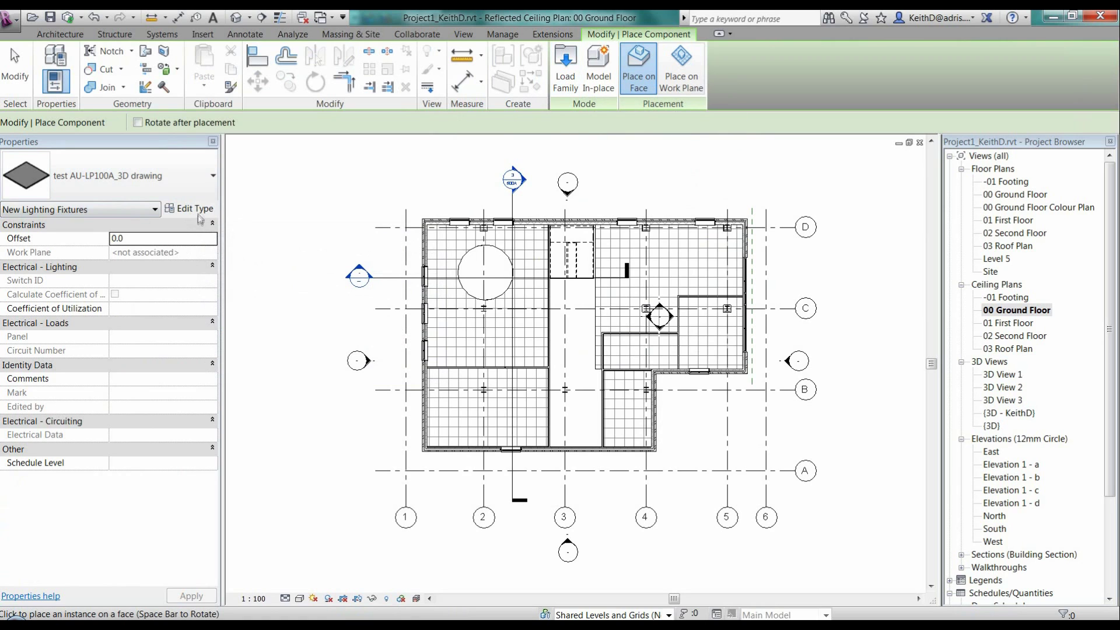
pyautogui.click(190, 208)
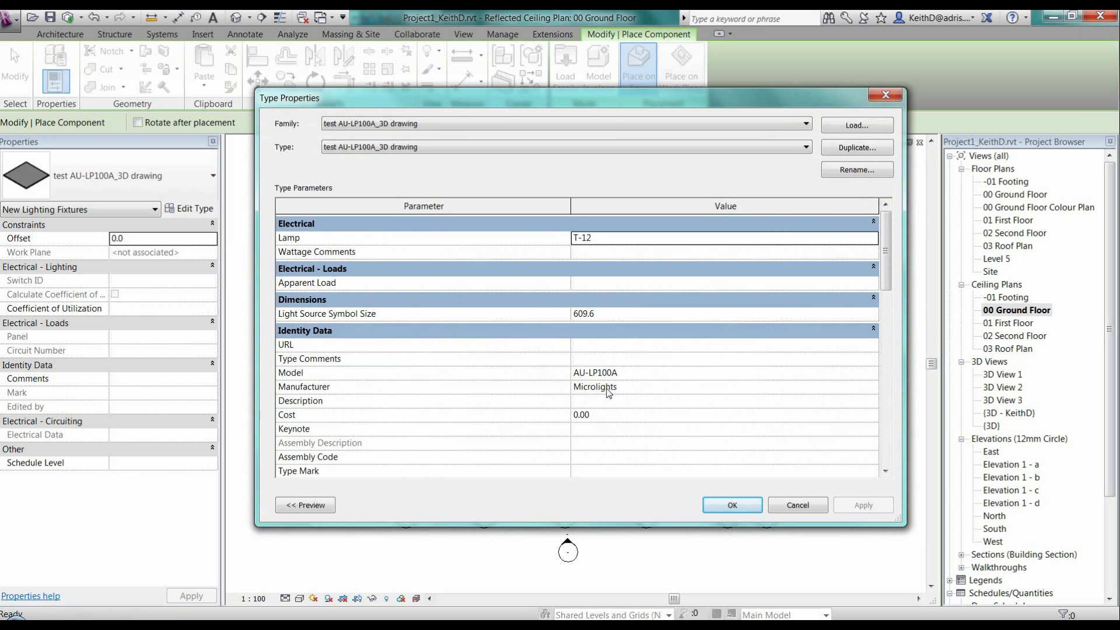
pyautogui.moveTo(886, 257); pyautogui.dragTo(903, 421)
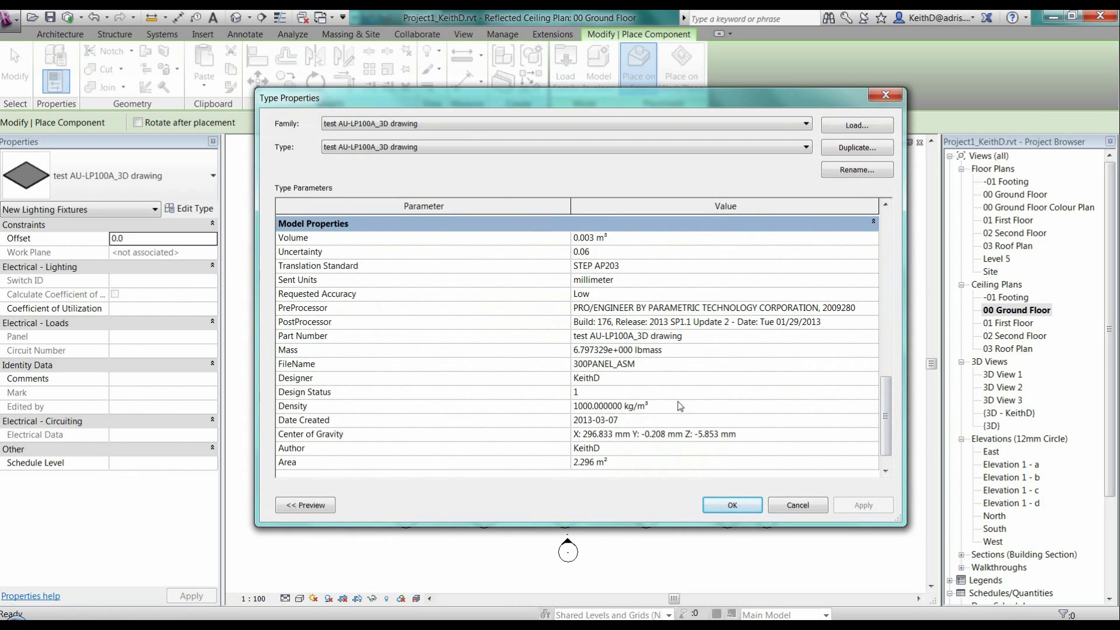
pyautogui.click(733, 505)
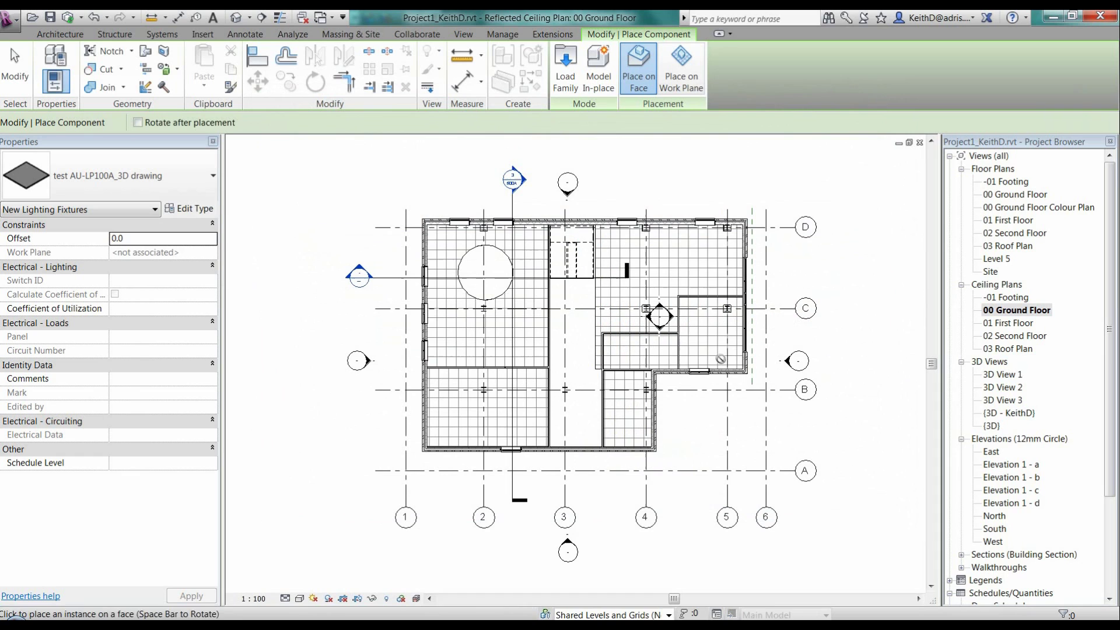
# Place four ceiling lights in a two-by-two square in the upper-right room
pyautogui.scroll(3, 700, 253)
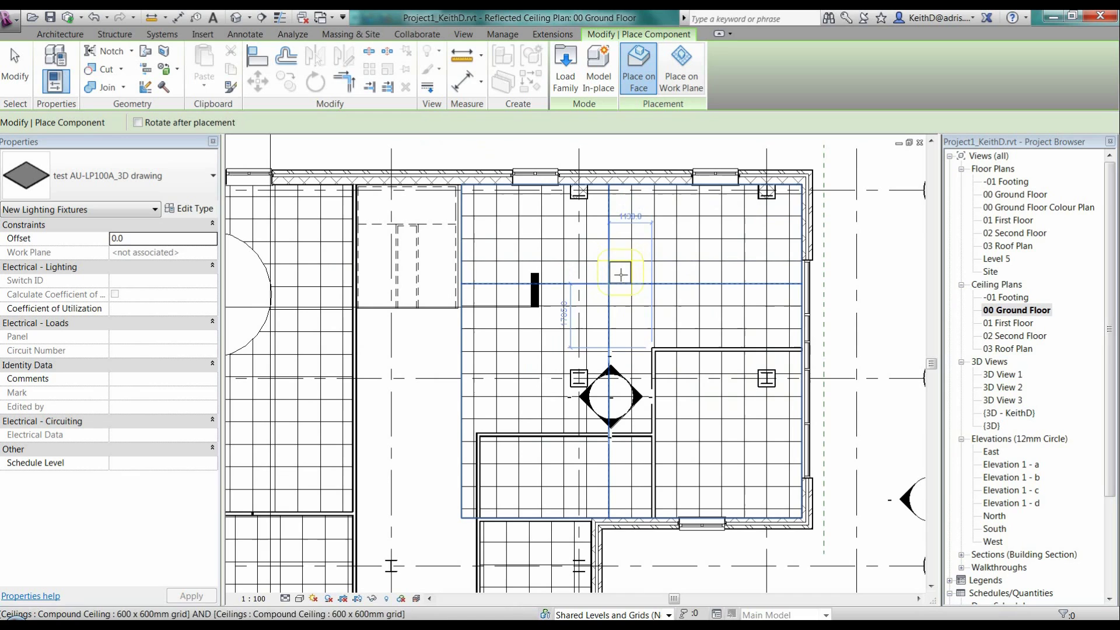
pyautogui.click(622, 229)
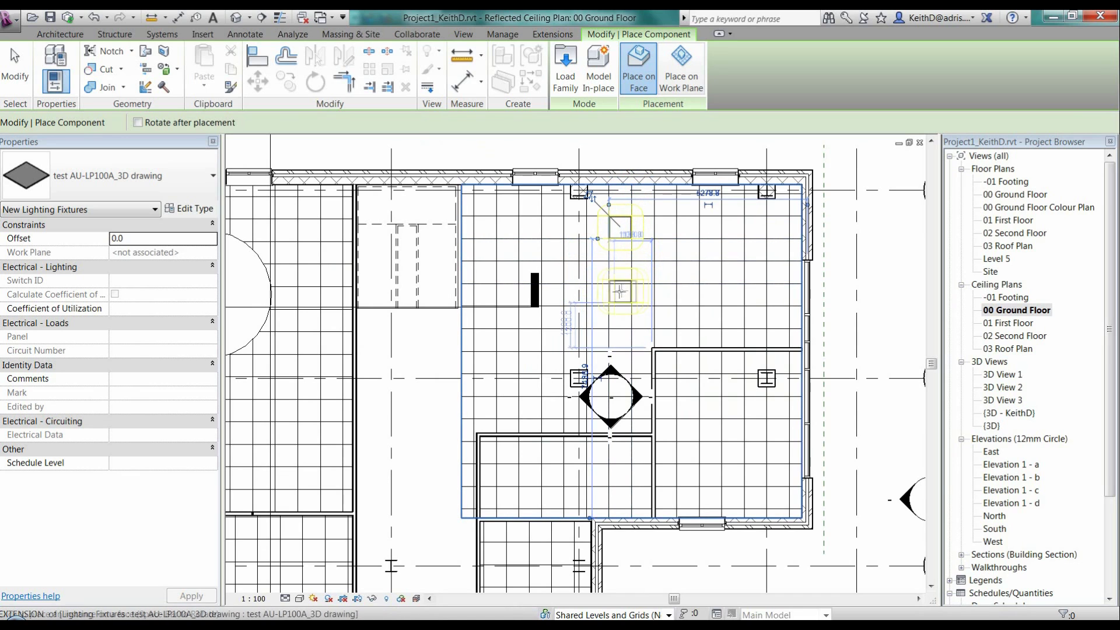
pyautogui.click(620, 295)
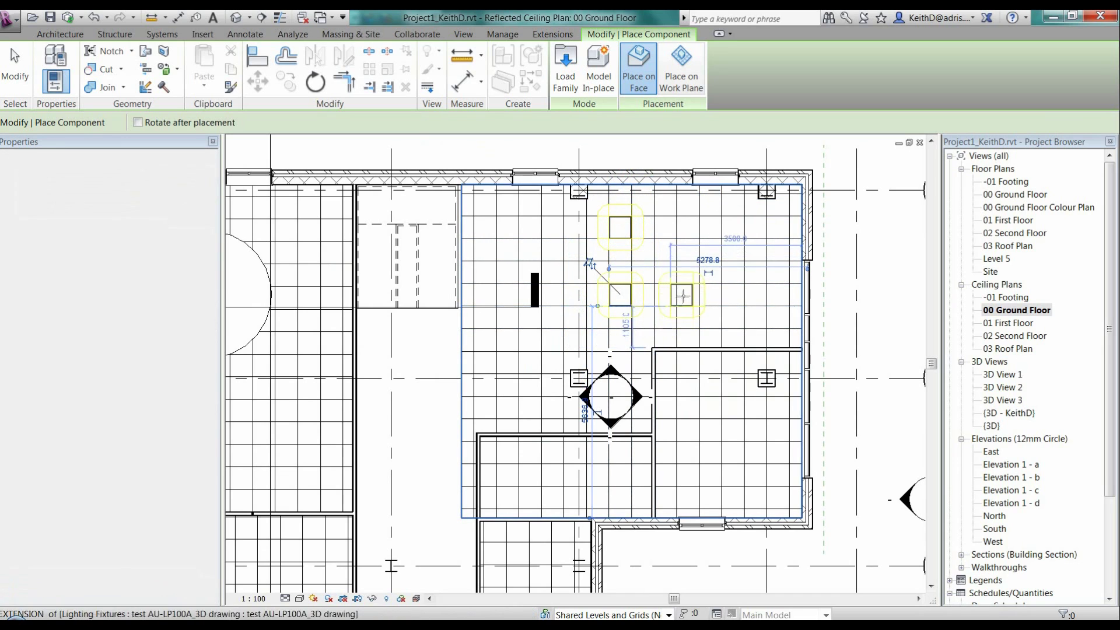
pyautogui.click(688, 295)
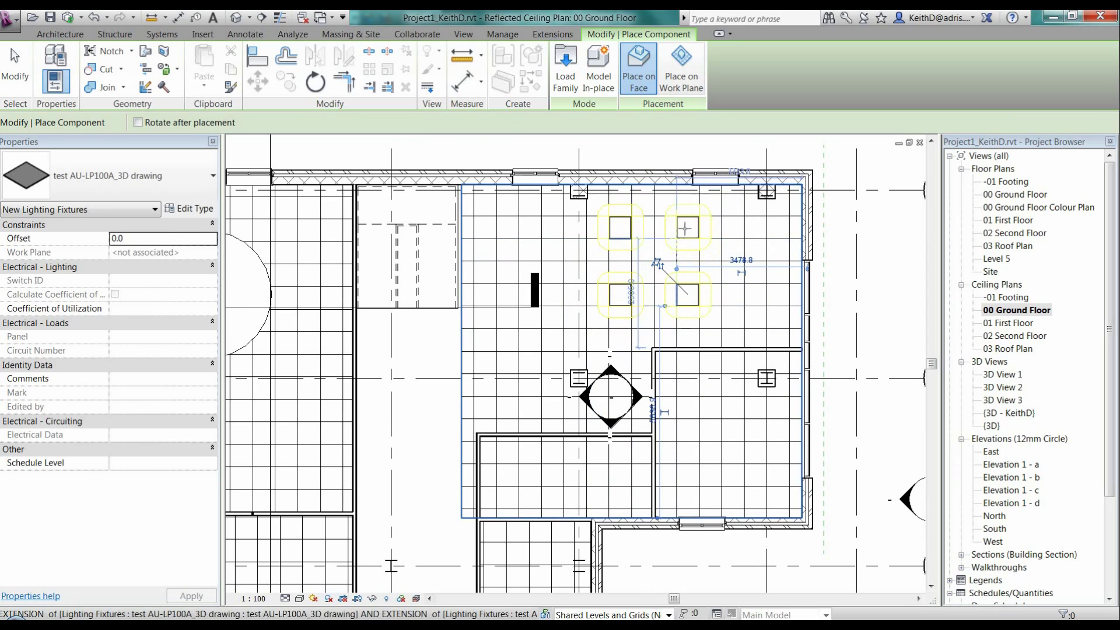
pyautogui.click(695, 234)
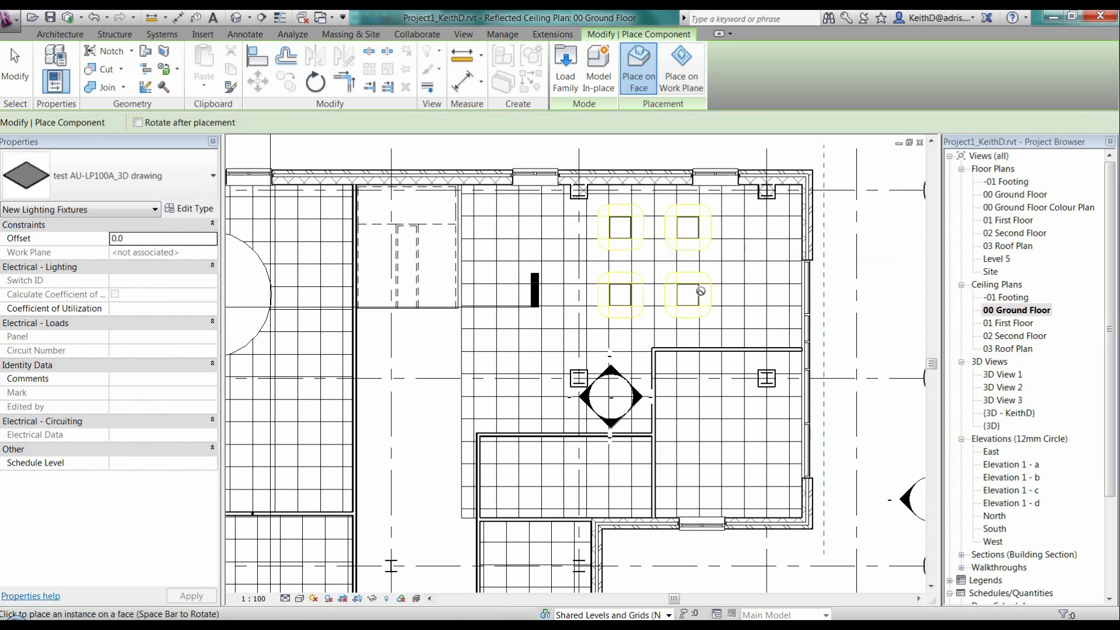
# Finish placing and open one fixture's family in the family editor
pyautogui.press('Escape')
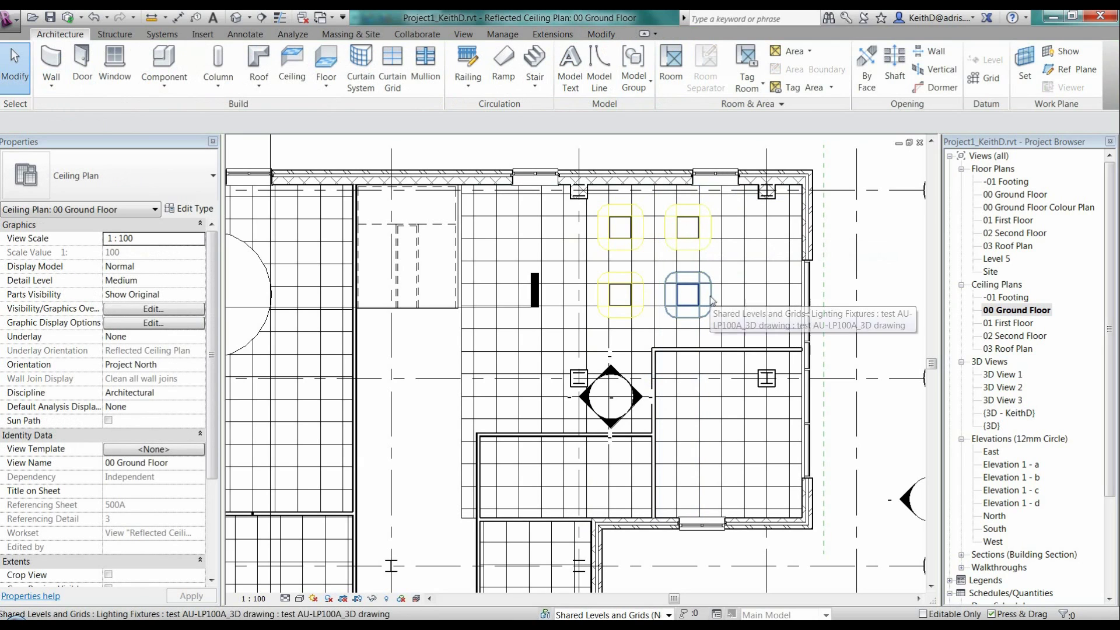
pyautogui.click(711, 300)
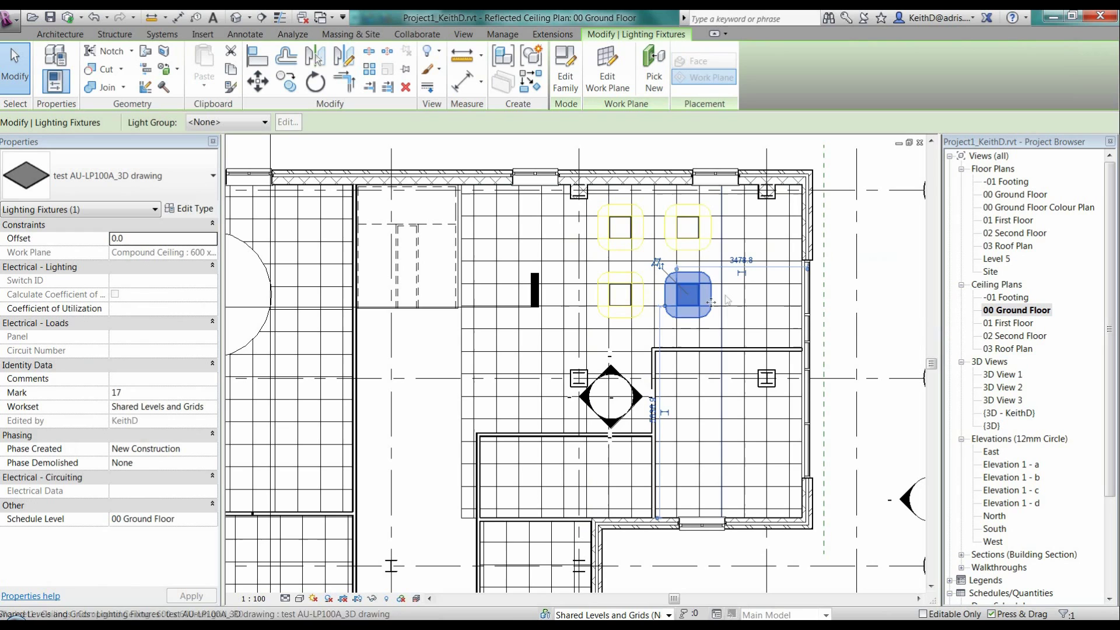
pyautogui.click(566, 69)
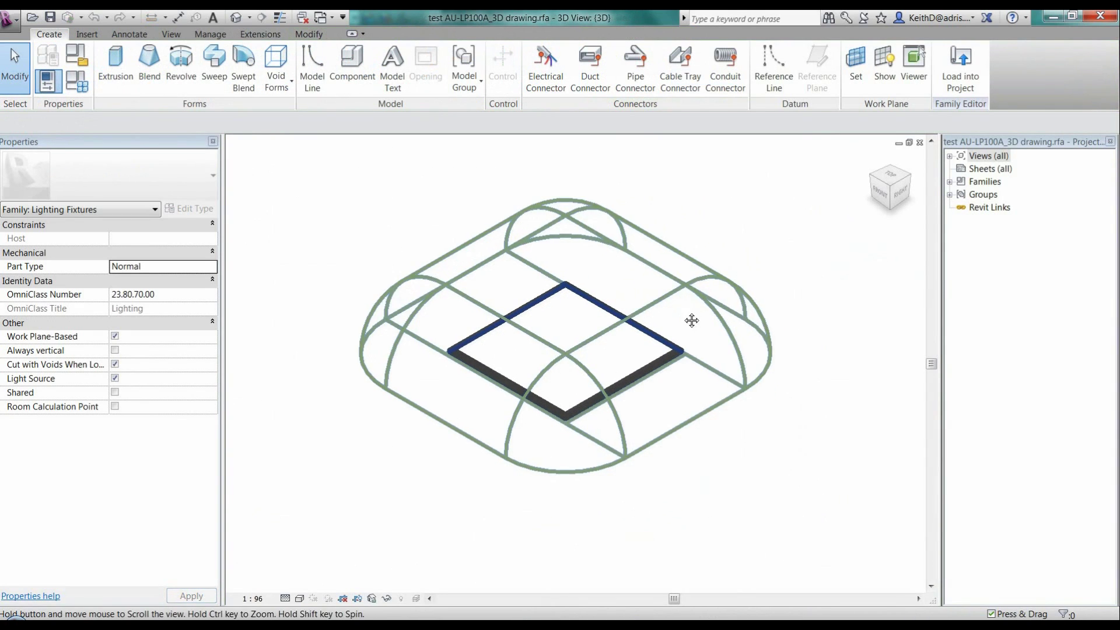
# Keep the light source shape as Rectangle after briefly trying Point, with thin lines shown
pyautogui.click(278, 22)
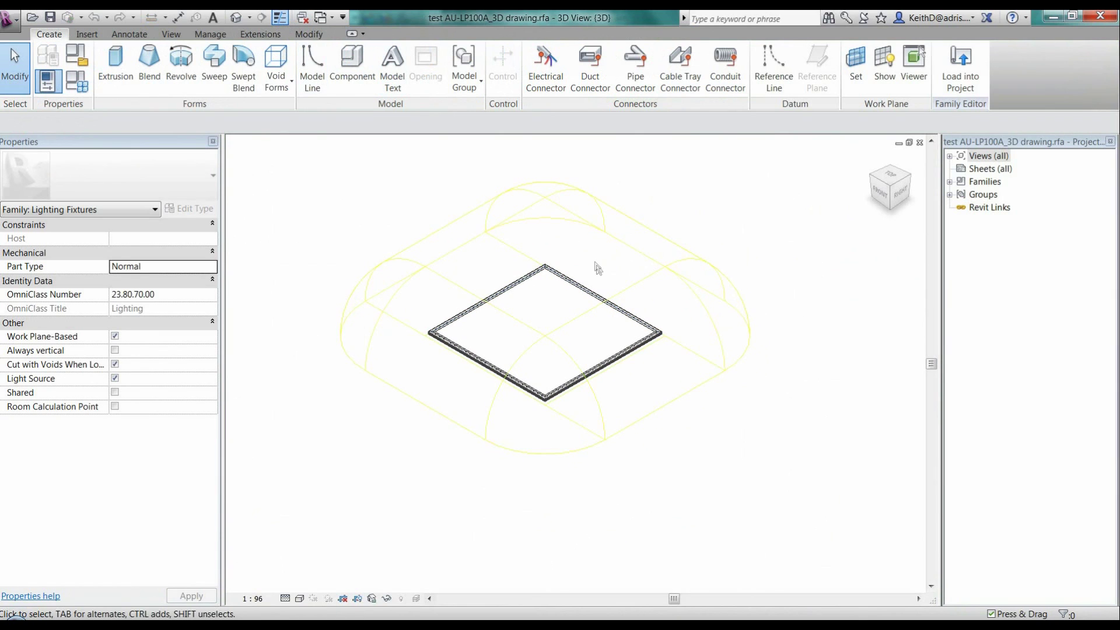
pyautogui.click(668, 268)
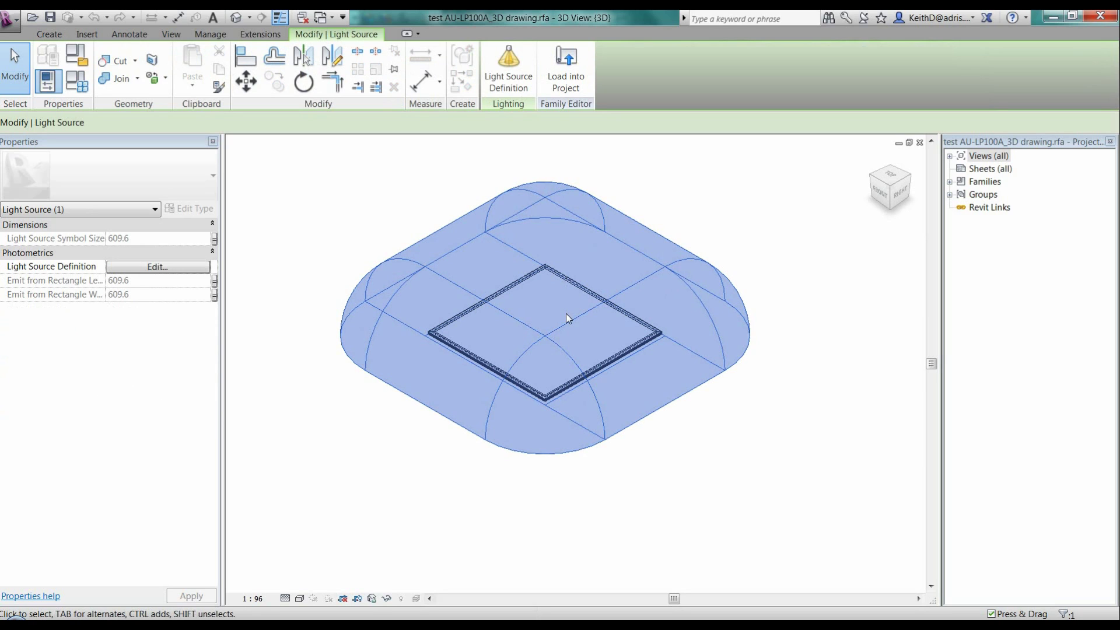
pyautogui.click(508, 67)
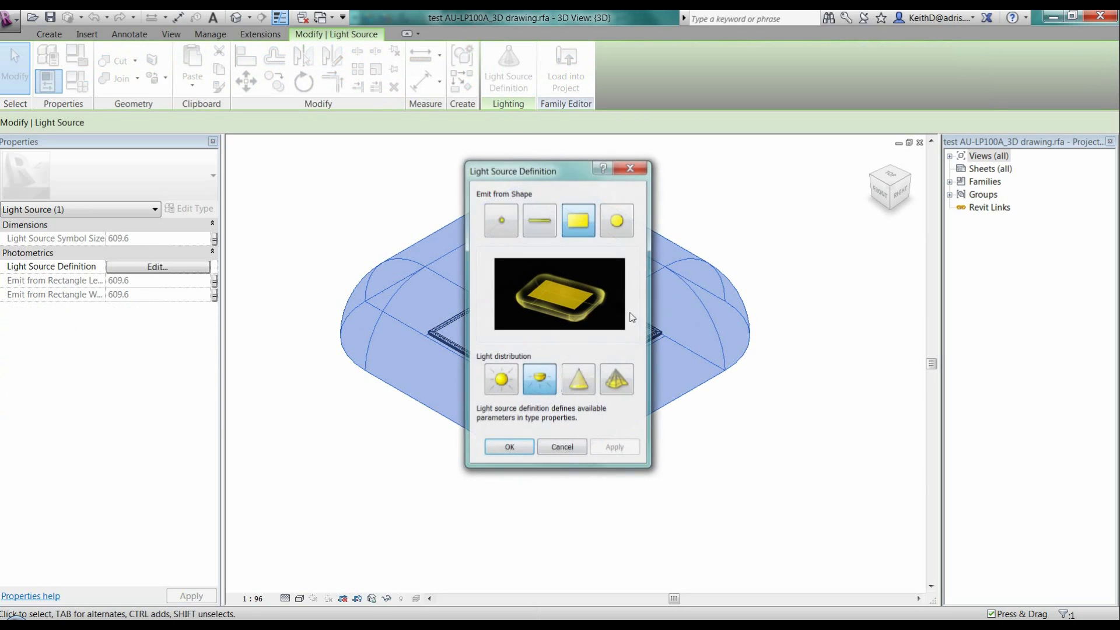
pyautogui.click(502, 220)
pyautogui.click(579, 220)
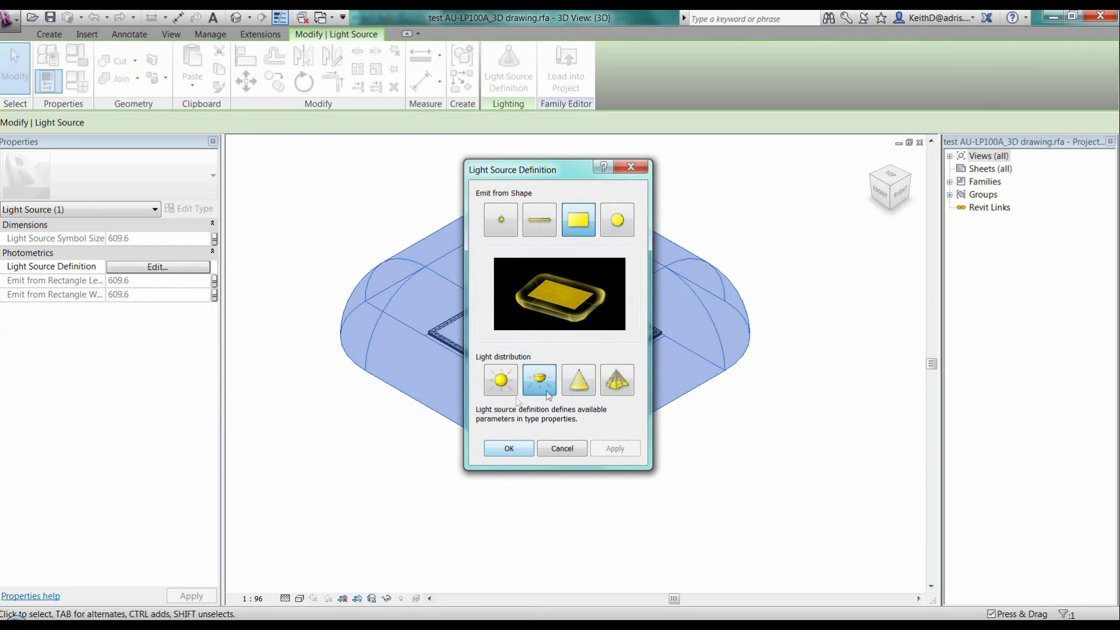
pyautogui.click(508, 448)
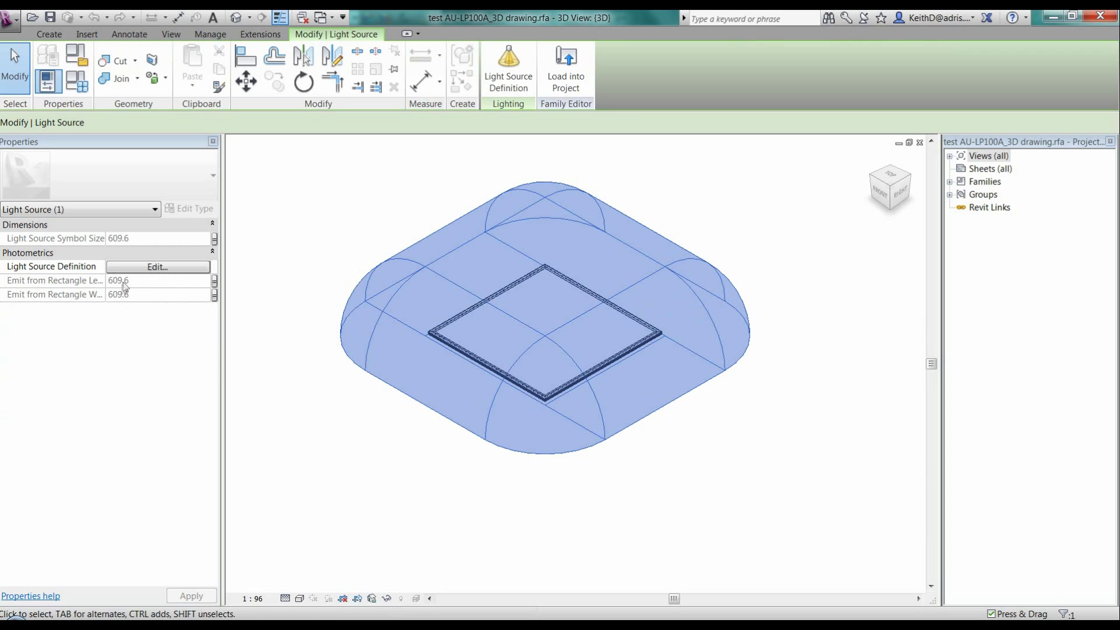
pyautogui.click(323, 191)
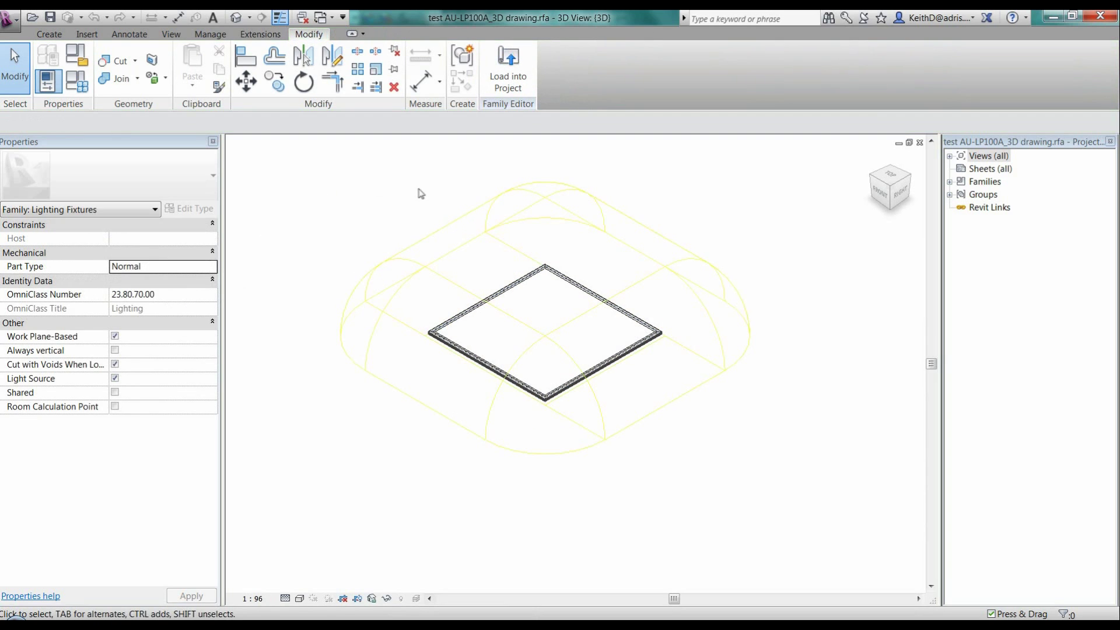
pyautogui.click(523, 284)
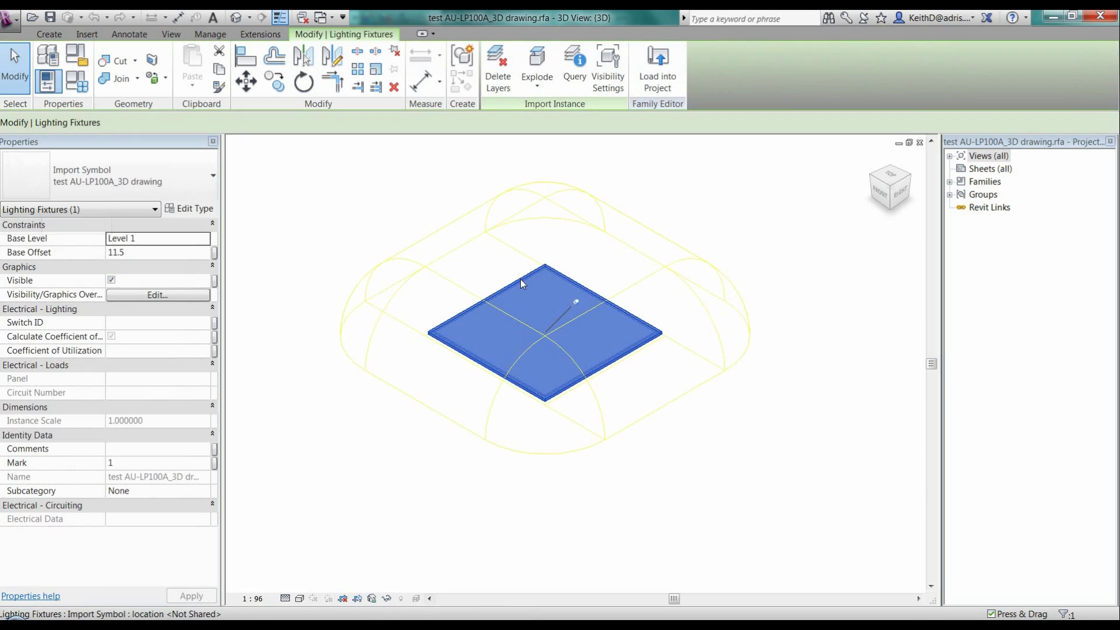
pyautogui.click(186, 209)
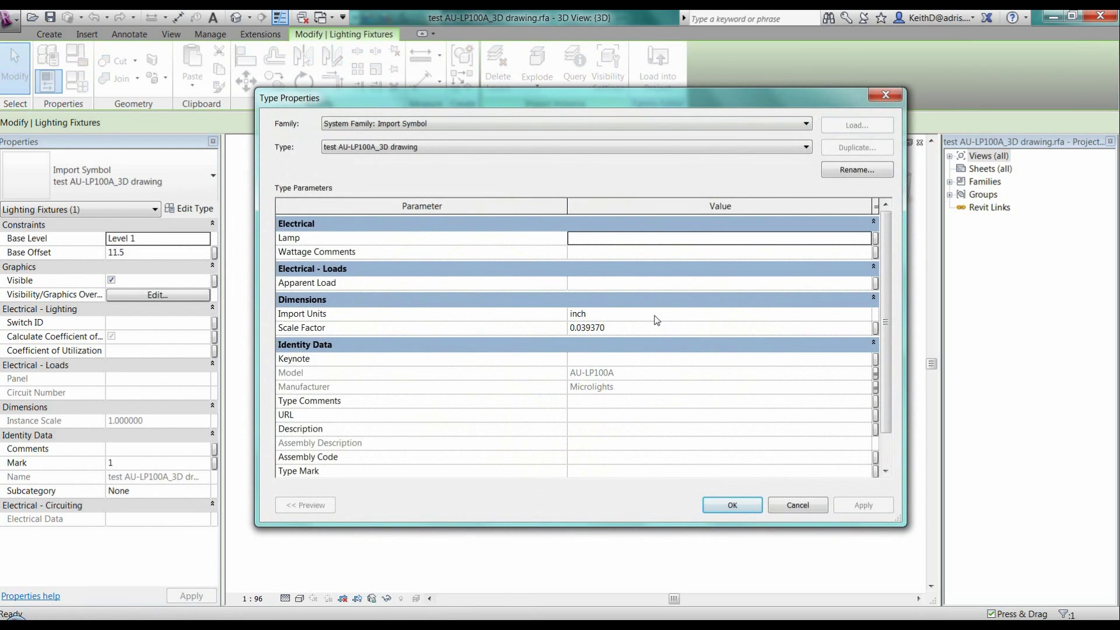
pyautogui.click(876, 372)
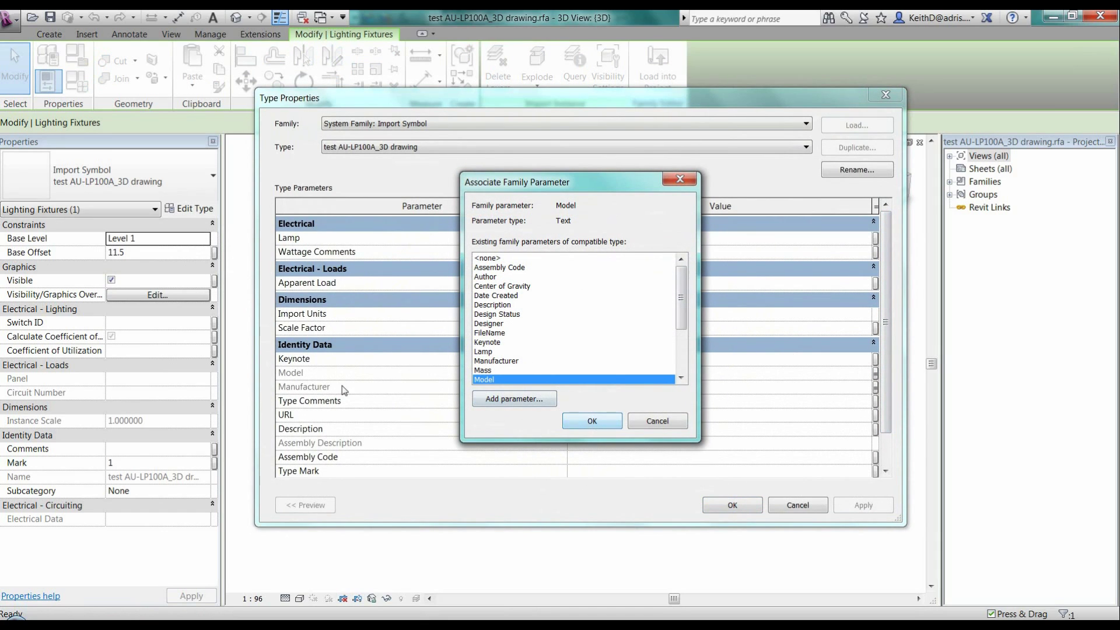
pyautogui.click(658, 426)
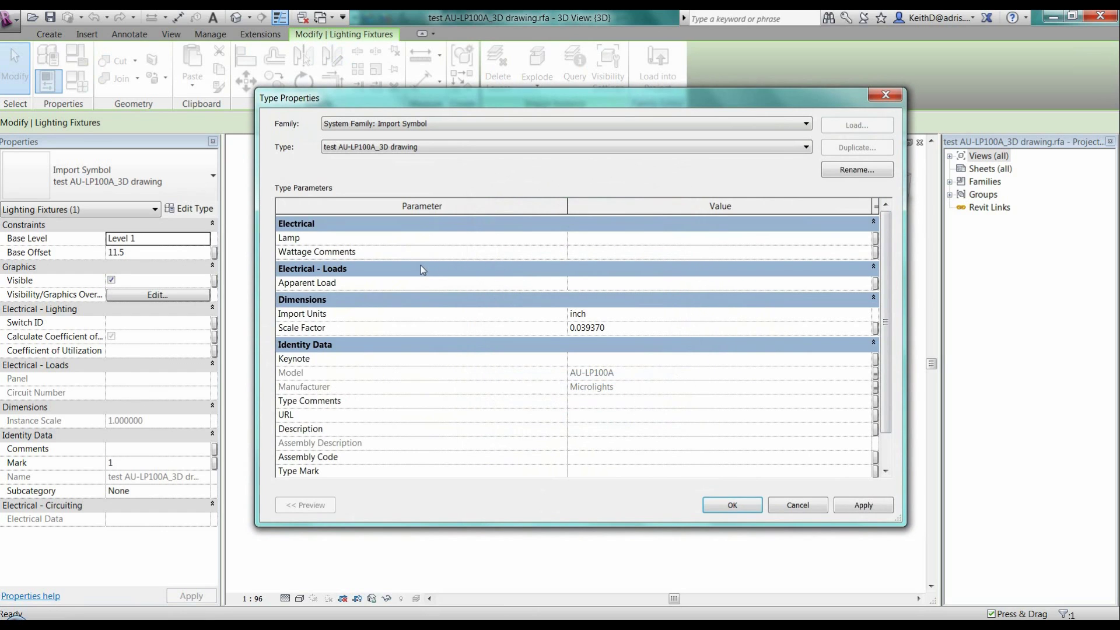
pyautogui.click(733, 505)
pyautogui.click(829, 420)
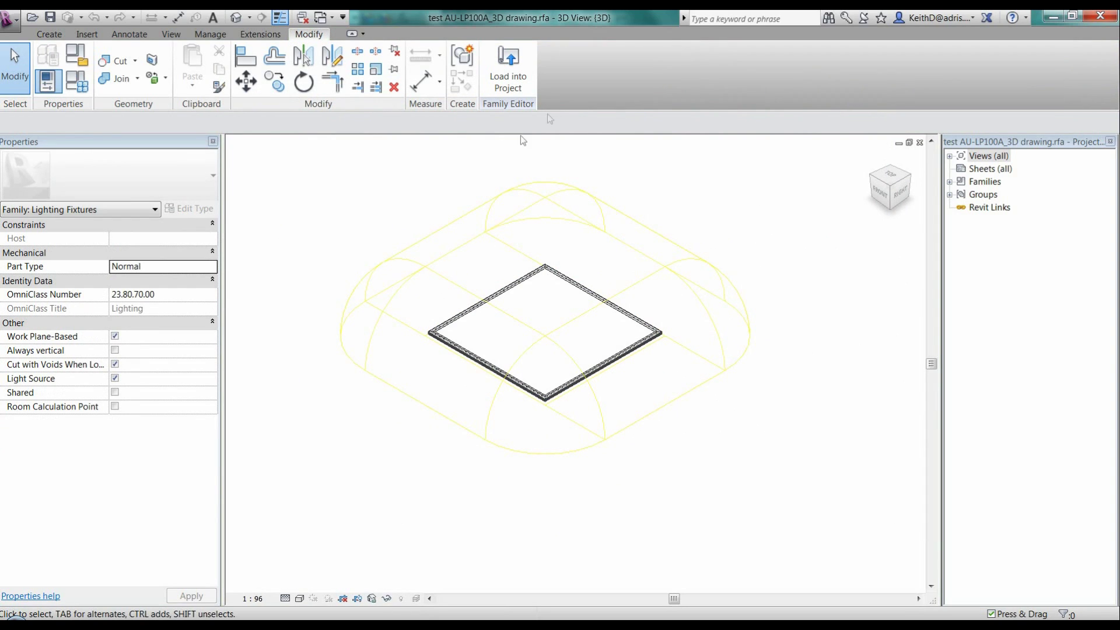
pyautogui.click(205, 36)
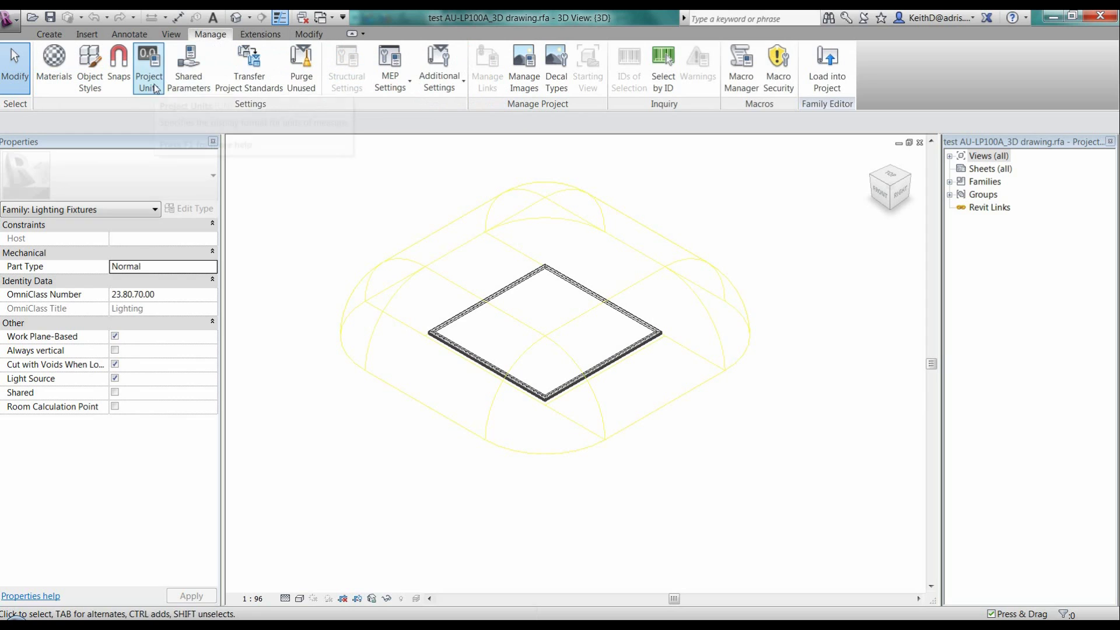
pyautogui.click(149, 65)
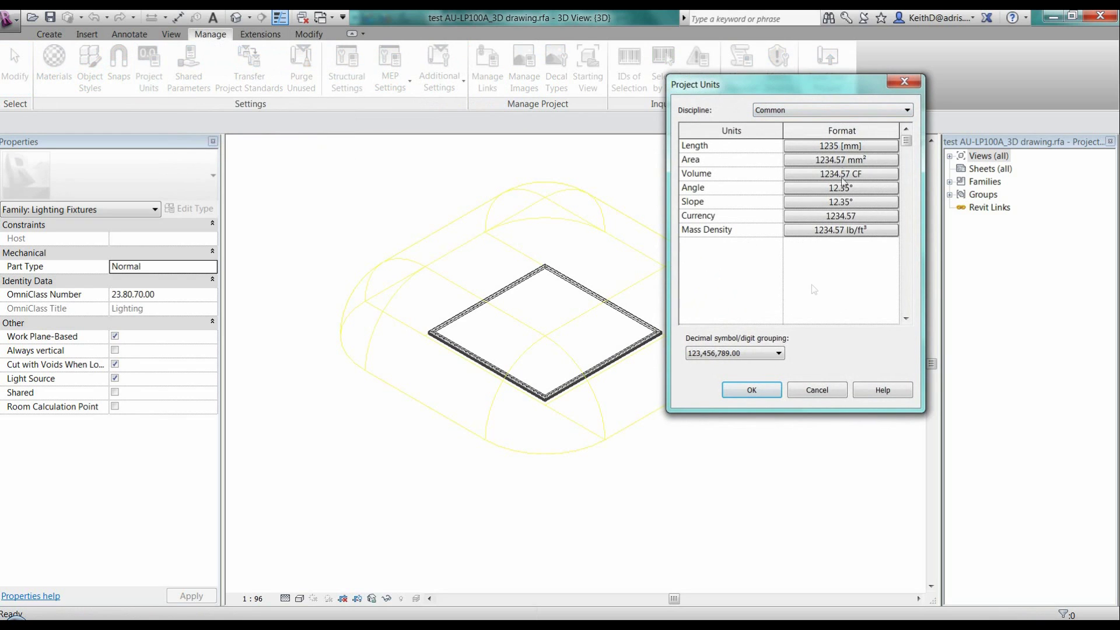
pyautogui.click(814, 391)
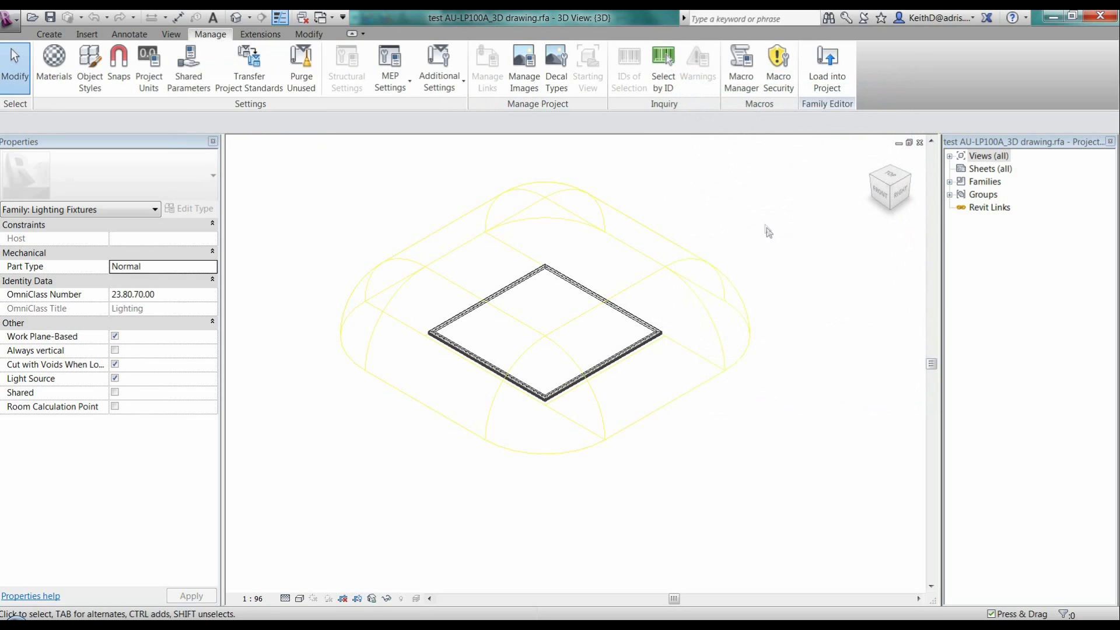
pyautogui.click(49, 34)
# Inspect the imported geometry's visibility settings without changes, then expand the family's views list
pyautogui.click(526, 279)
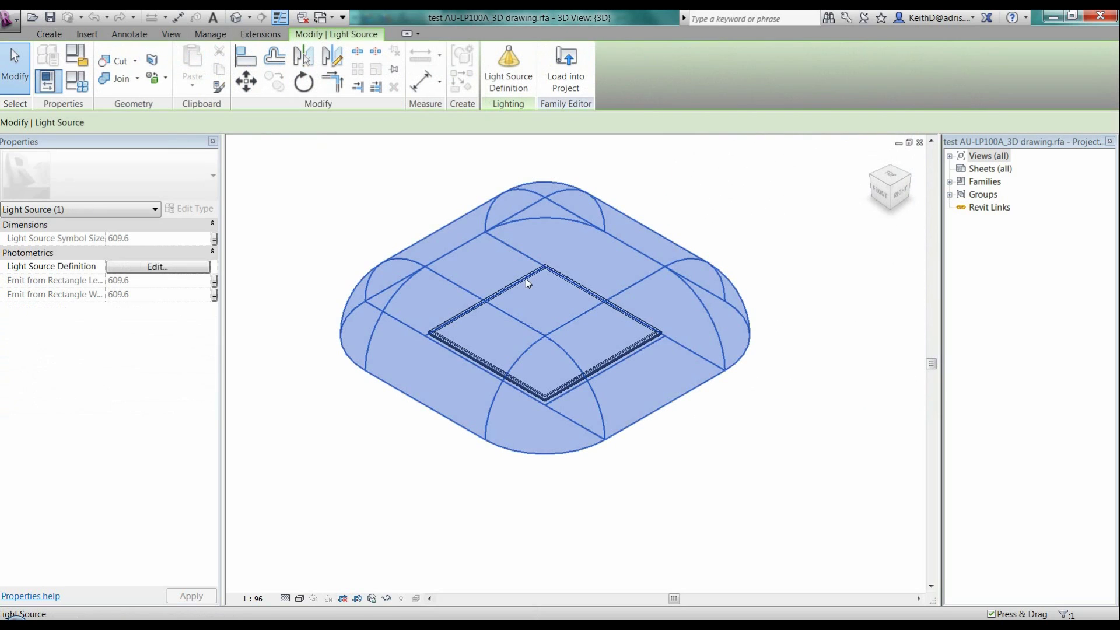
pyautogui.click(618, 353)
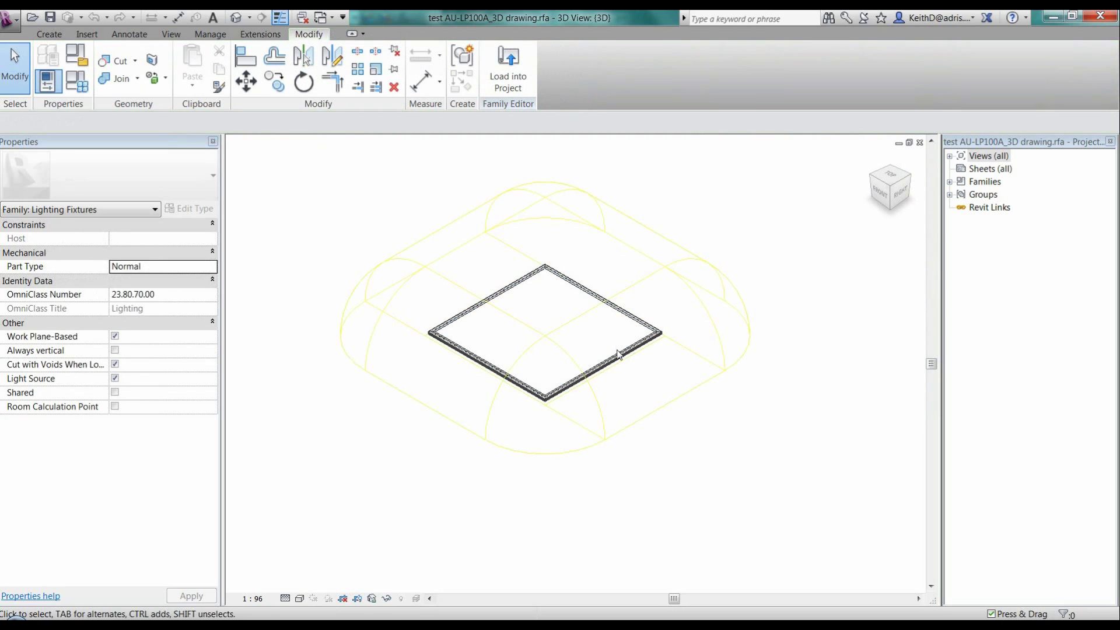
pyautogui.click(616, 355)
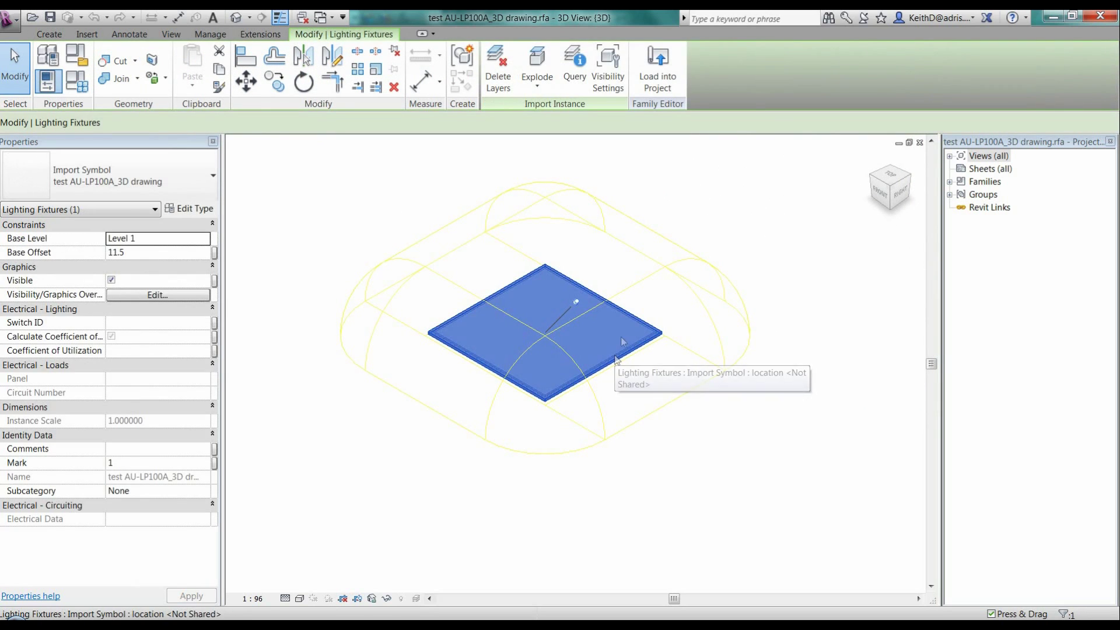
pyautogui.click(607, 66)
pyautogui.moveTo(951, 199); pyautogui.dragTo(769, 164)
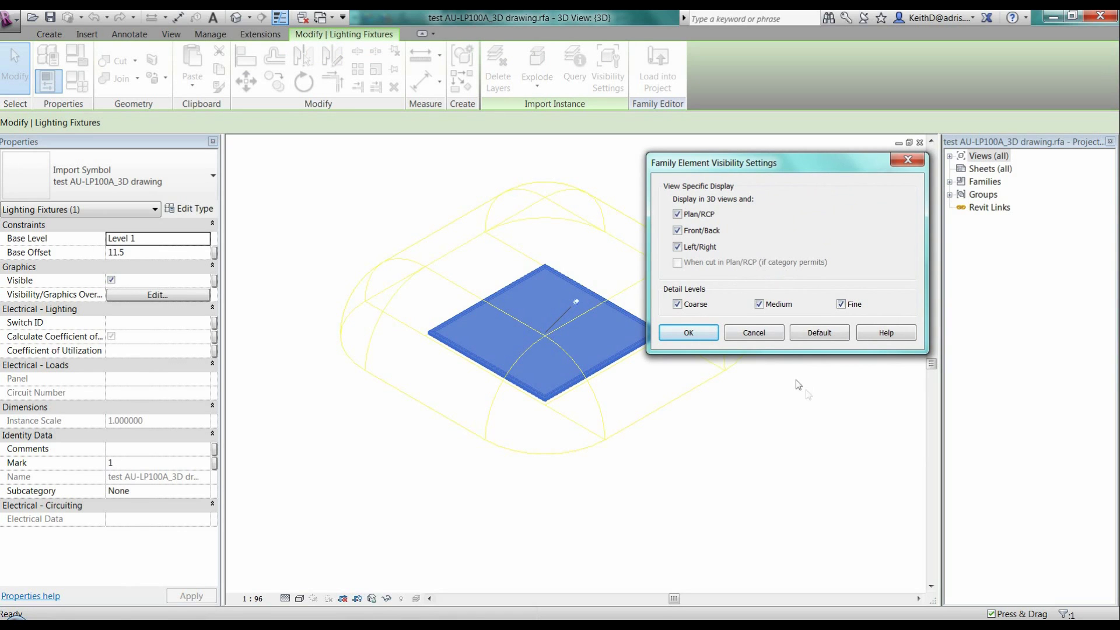
pyautogui.click(768, 334)
pyautogui.click(705, 420)
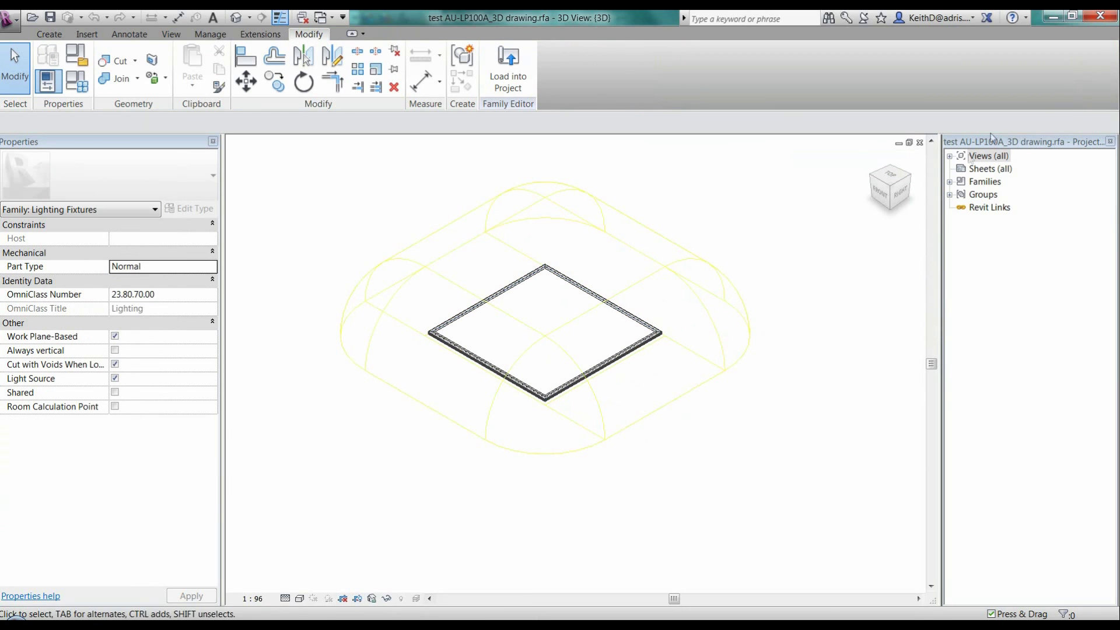
pyautogui.click(951, 157)
# Open the Level 1 floor plan, then load the fitting family back into the project
pyautogui.click(962, 181)
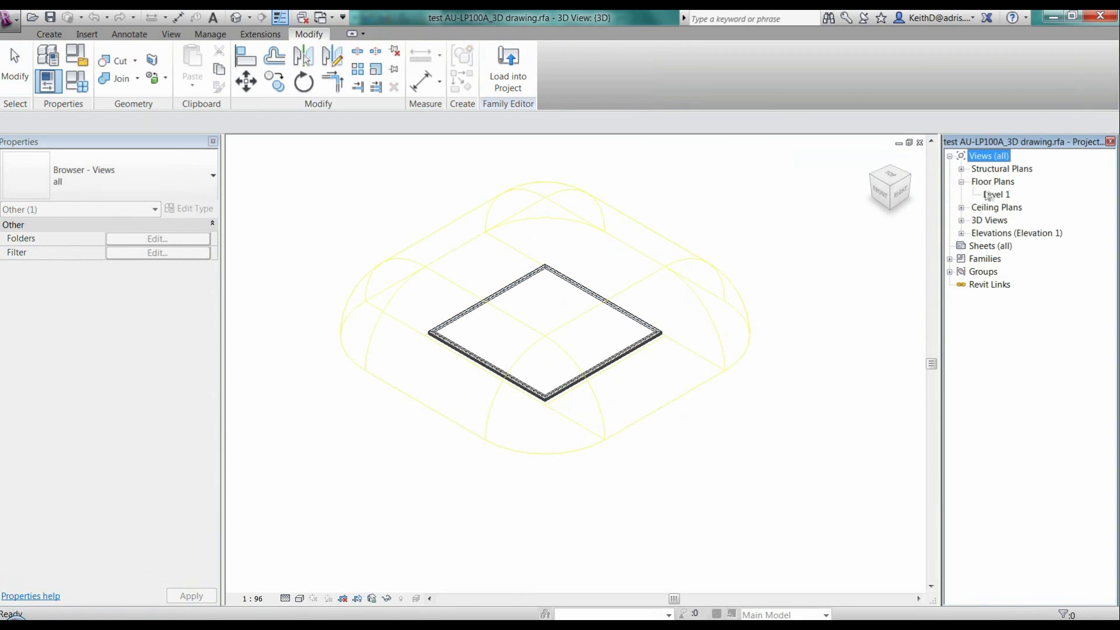
pyautogui.click(996, 195)
pyautogui.doubleClick(996, 195)
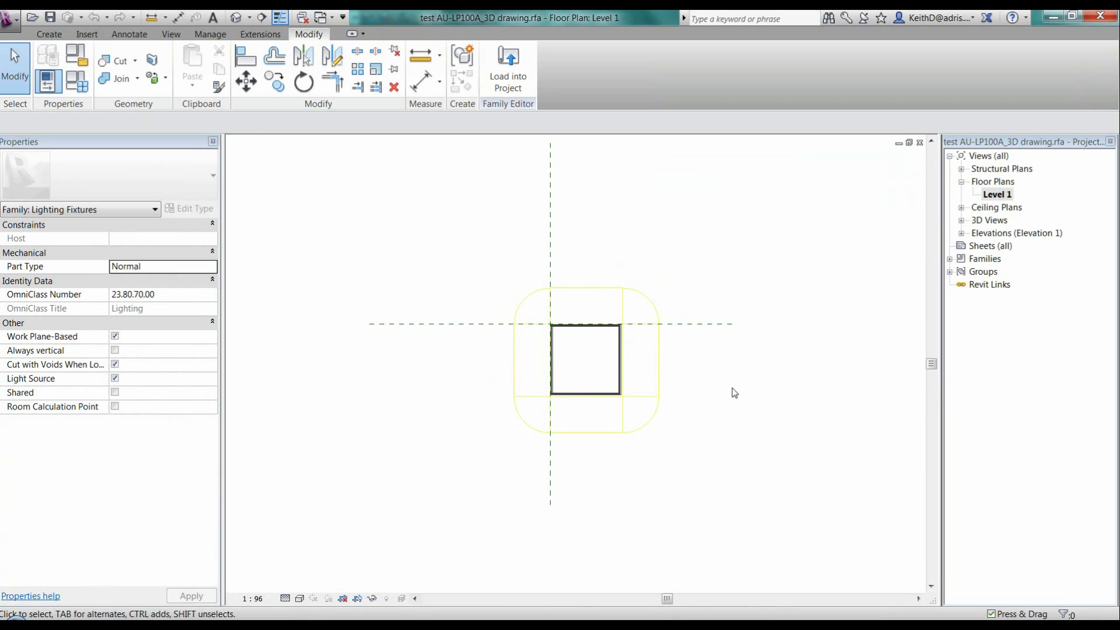
pyautogui.click(505, 78)
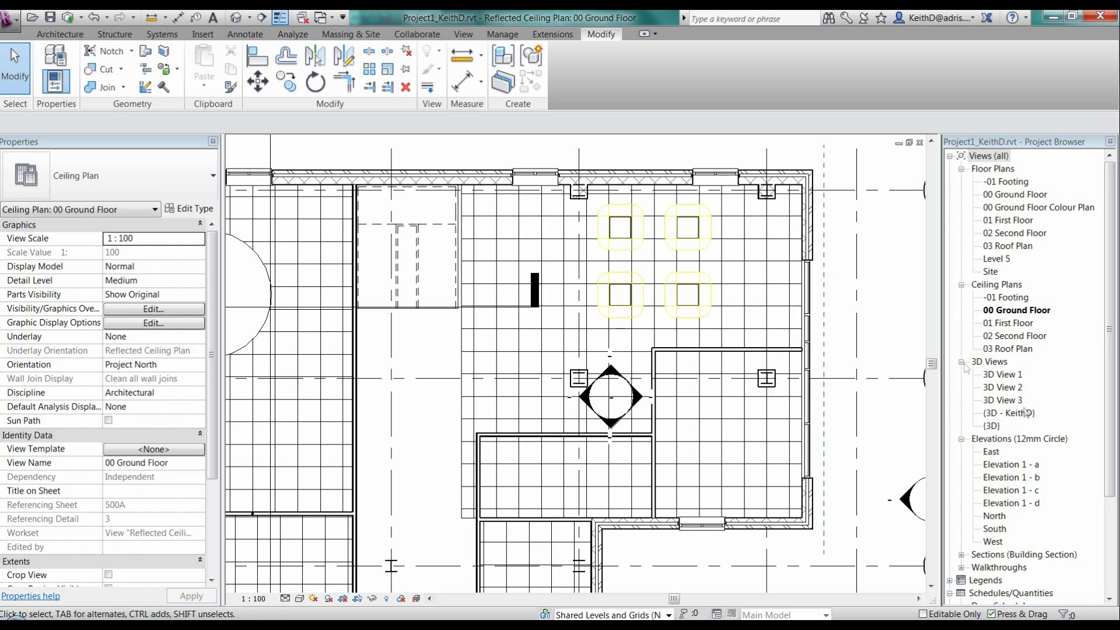
# Open 3D View 3, frame the room, and switch it to the Realistic visual style
pyautogui.doubleClick(1010, 401)
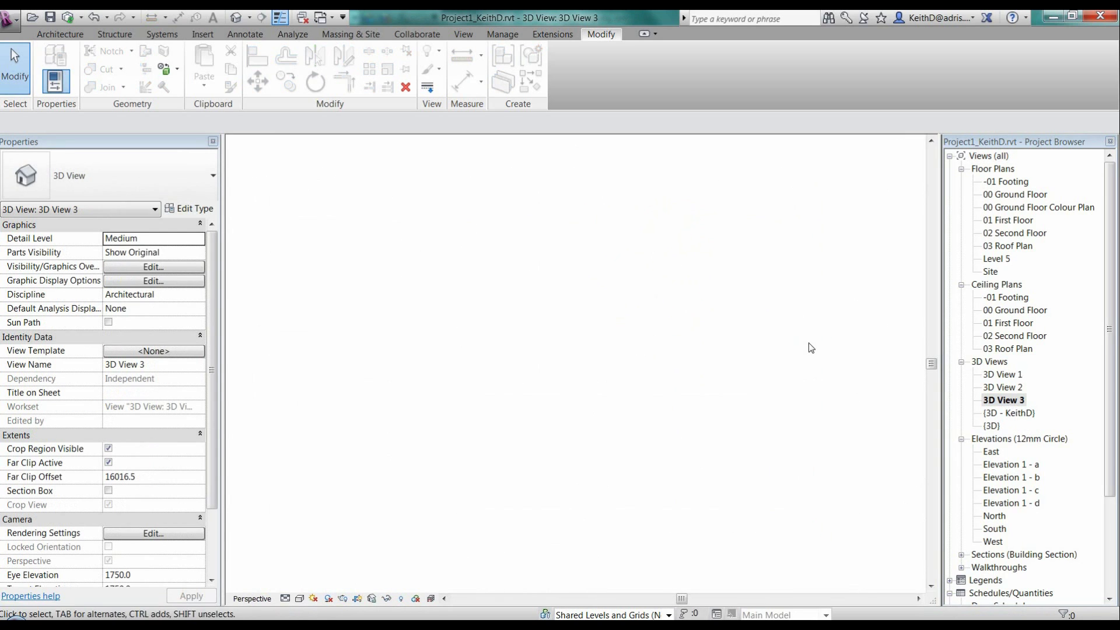
pyautogui.scroll(5, 499, 349)
pyautogui.moveTo(499, 349); pyautogui.dragTo(603, 346, button='middle')
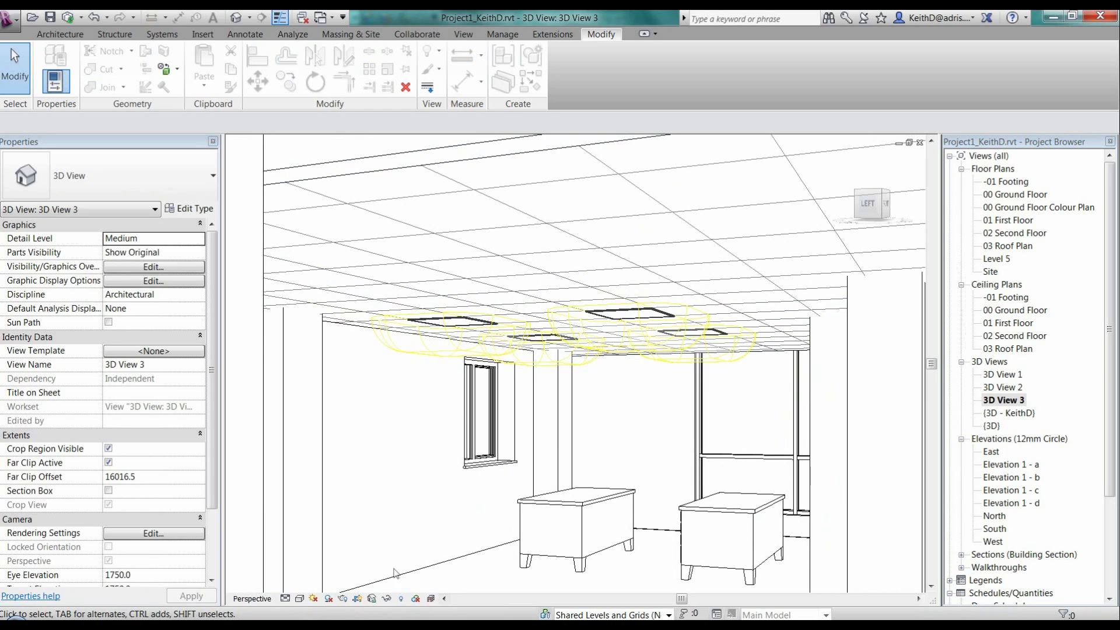
pyautogui.click(300, 599)
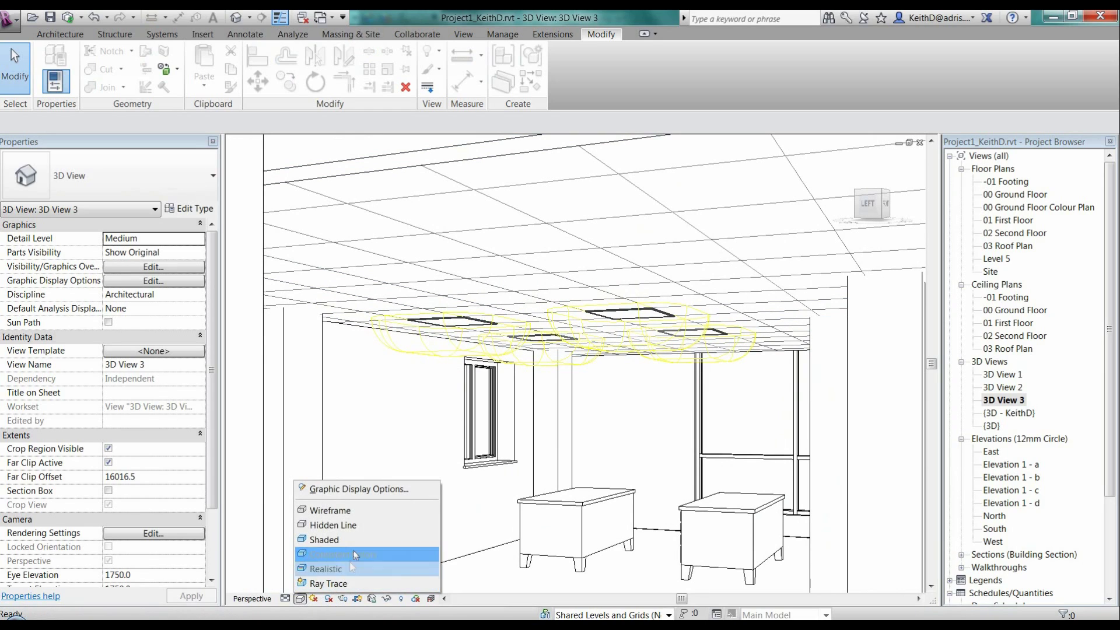
pyautogui.click(342, 570)
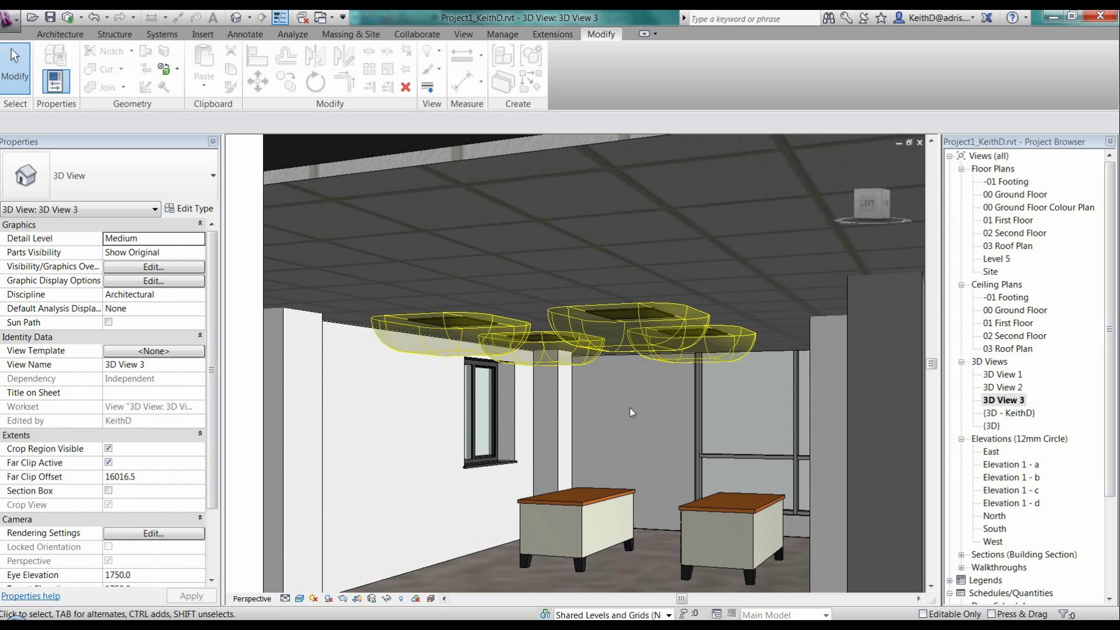
pyautogui.scroll(-2, 1113, 565)
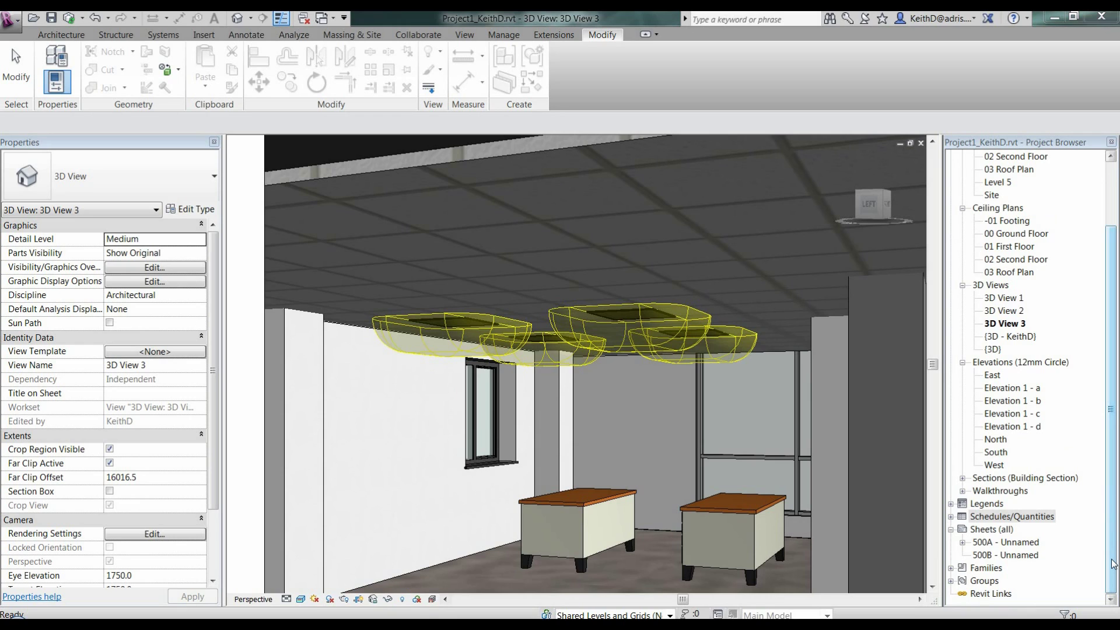
# Create a new schedule for the Lighting Fixtures category named Lighting Fixture Schedule 2
pyautogui.rightClick(1012, 517)
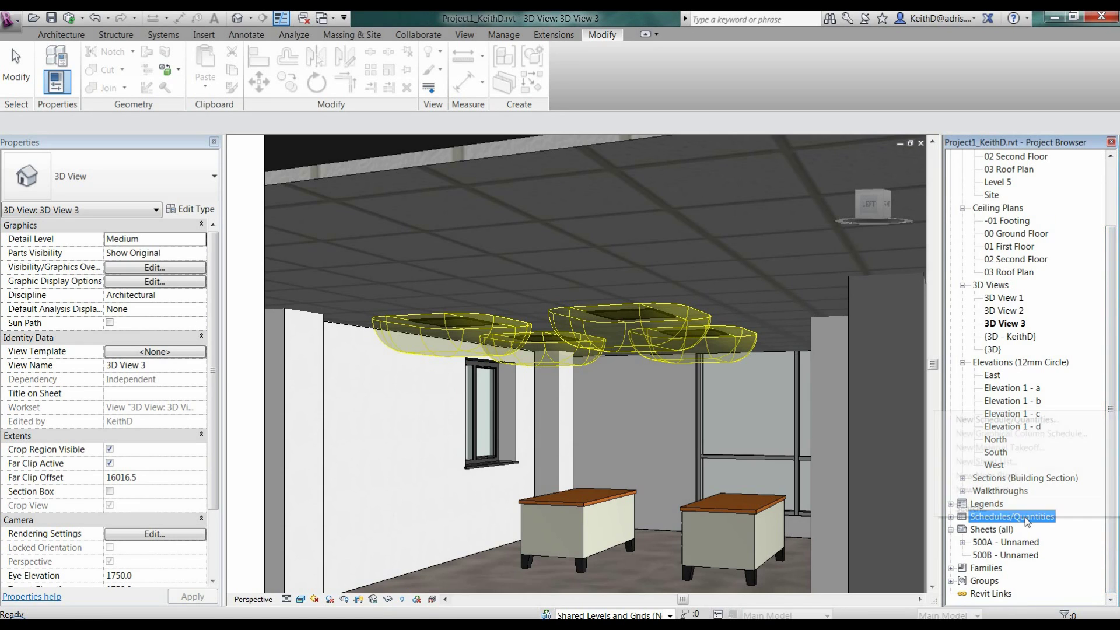
pyautogui.click(1016, 419)
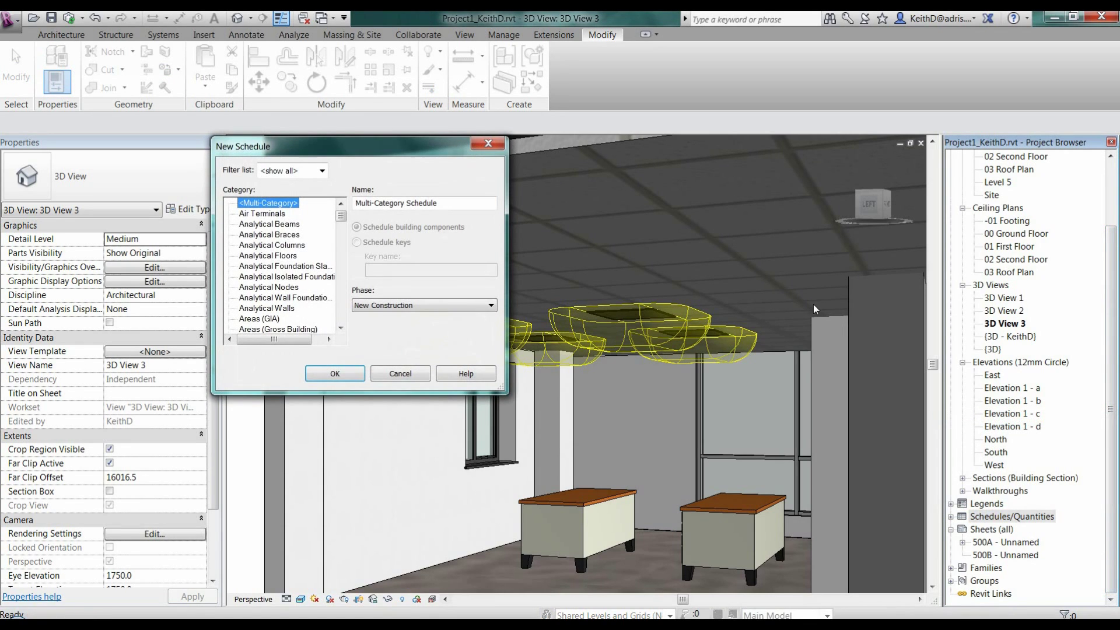
pyautogui.moveTo(348, 217); pyautogui.dragTo(350, 262)
pyautogui.click(267, 298)
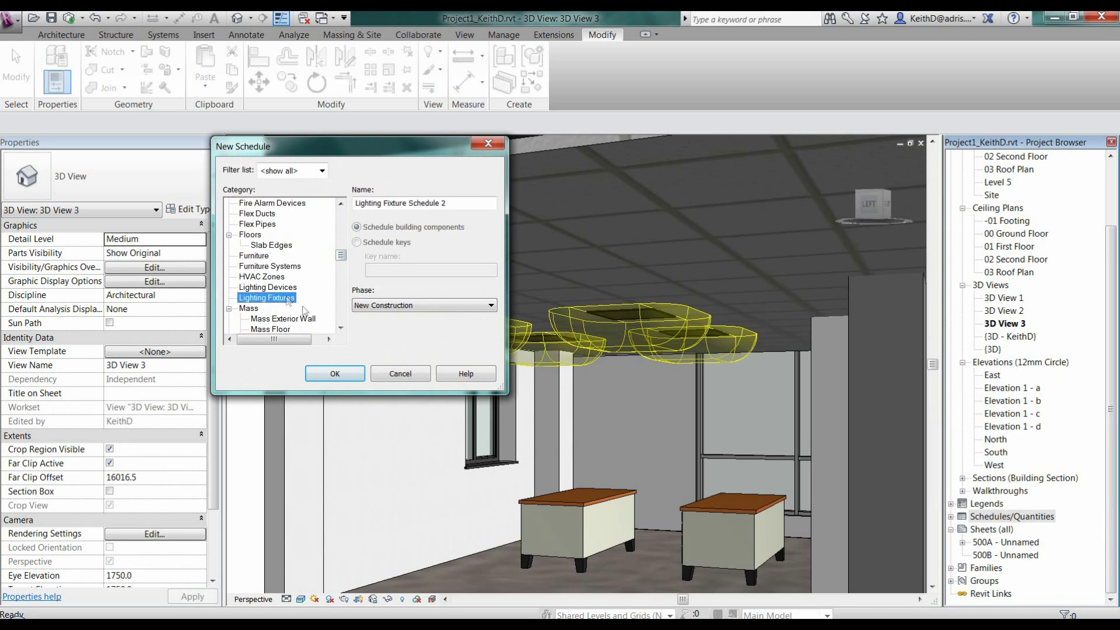
# Confirm the new schedule and add the Model, Manufacturer and Type fields
pyautogui.click(335, 374)
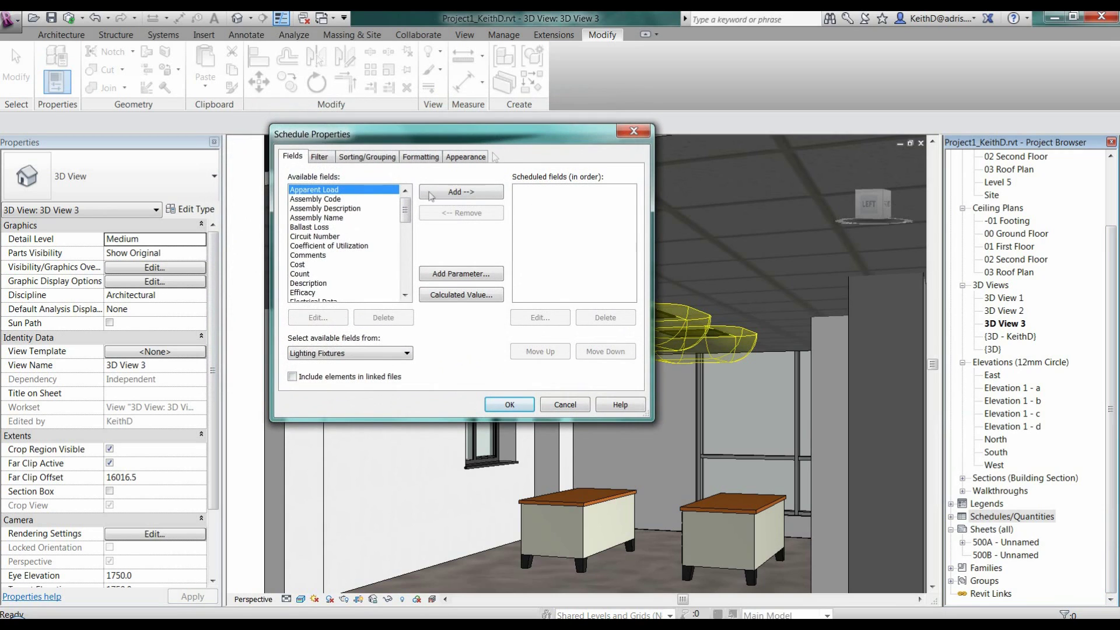
pyautogui.moveTo(406, 211); pyautogui.dragTo(407, 277)
pyautogui.click(302, 274)
pyautogui.click(461, 191)
pyautogui.click(338, 227)
pyautogui.click(457, 193)
pyautogui.click(309, 245)
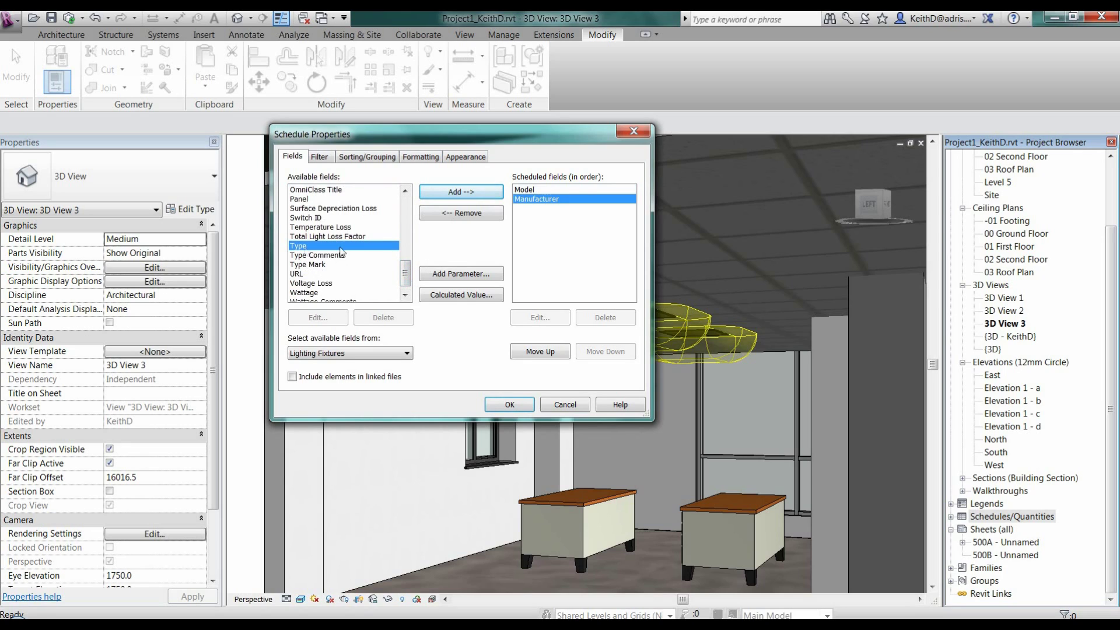
pyautogui.click(461, 193)
# Add the Wattage, Luminous Intensity and Cost fields and generate the schedule
pyautogui.moveTo(407, 277); pyautogui.dragTo(407, 274)
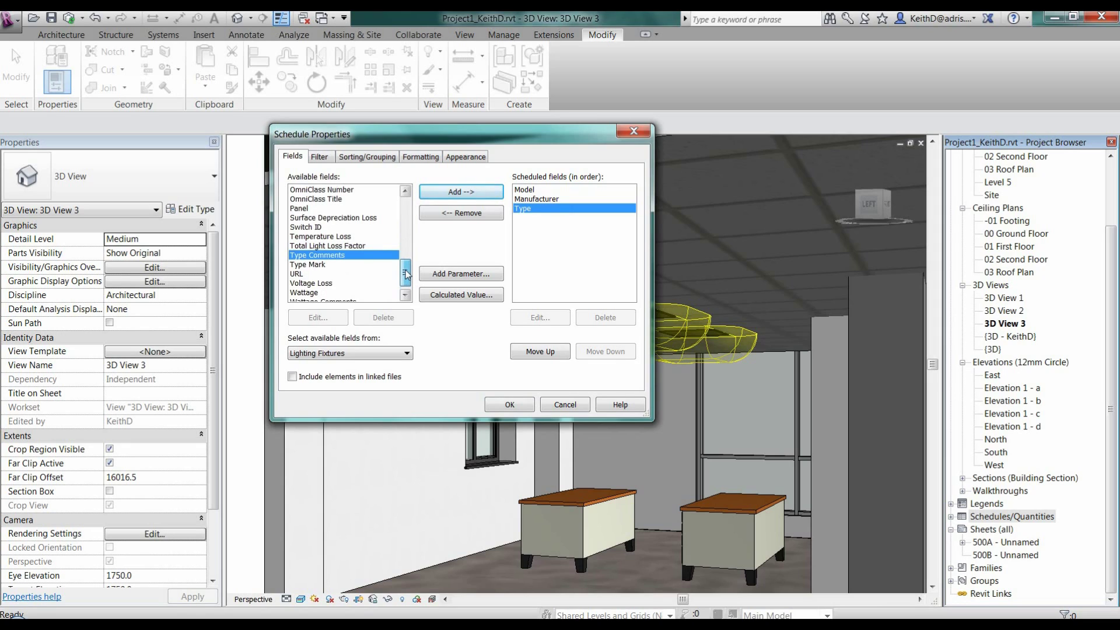
pyautogui.moveTo(406, 274); pyautogui.dragTo(408, 258)
pyautogui.click(311, 283)
pyautogui.click(452, 194)
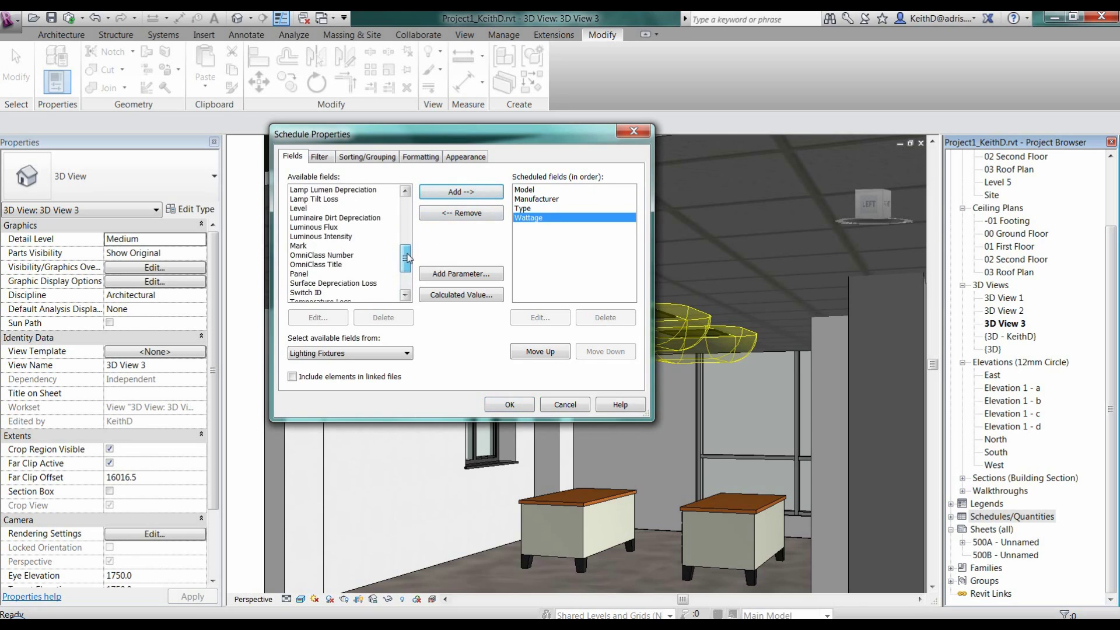
pyautogui.click(327, 236)
pyautogui.click(453, 195)
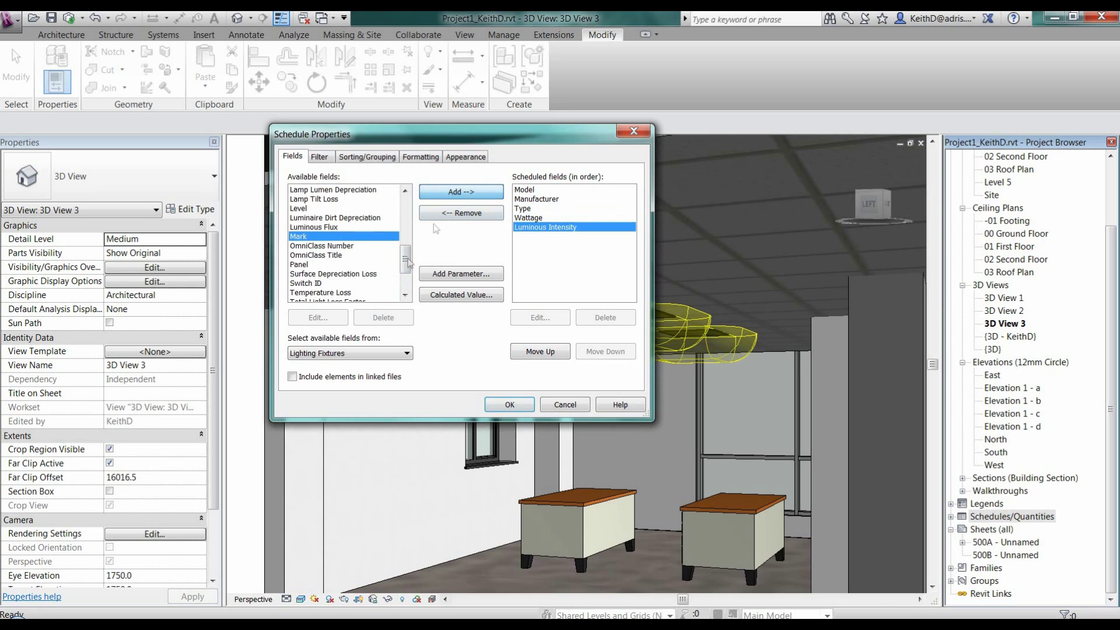
pyautogui.moveTo(407, 259); pyautogui.dragTo(418, 230)
pyautogui.click(307, 218)
pyautogui.click(445, 195)
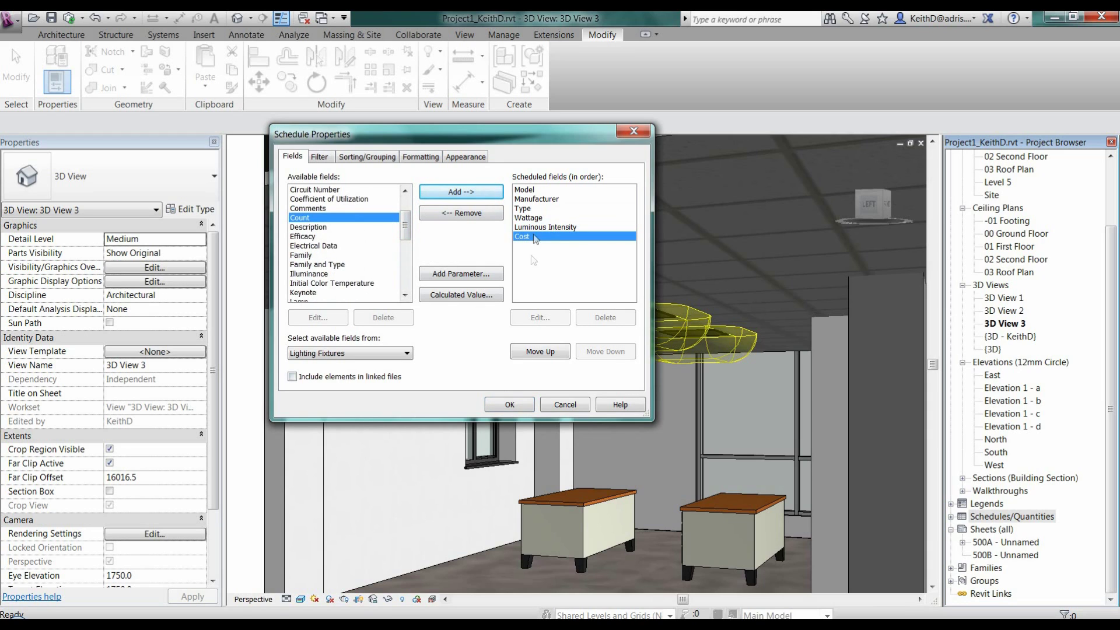
pyautogui.click(509, 406)
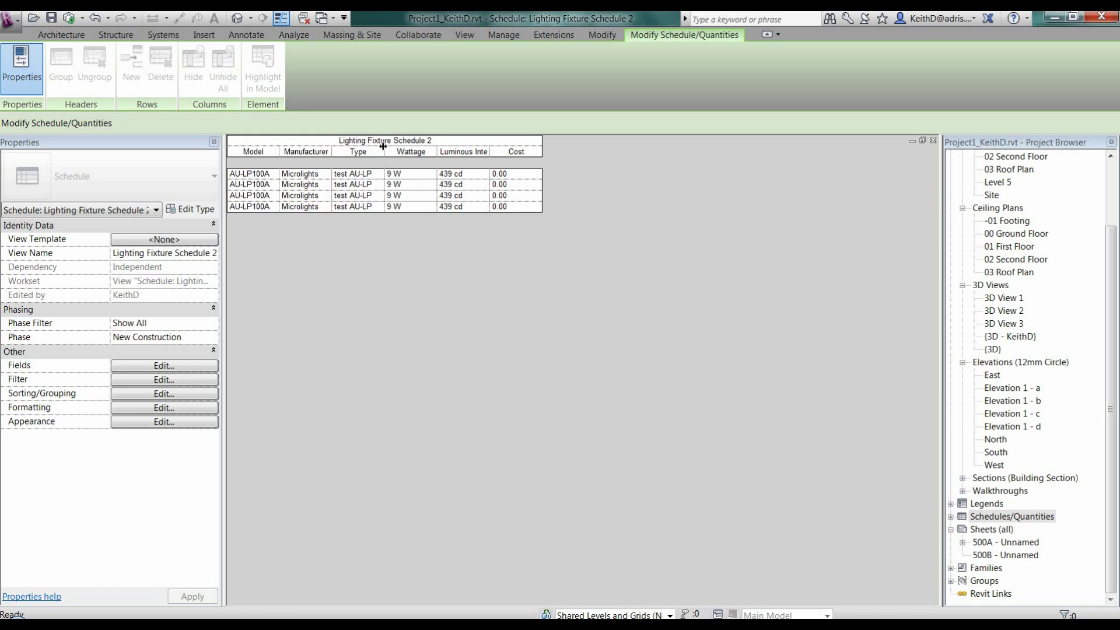
# Widen the Type column to show full names, then reopen the 00 Ground Floor ceiling plan
pyautogui.moveTo(383, 147); pyautogui.dragTo(444, 152)
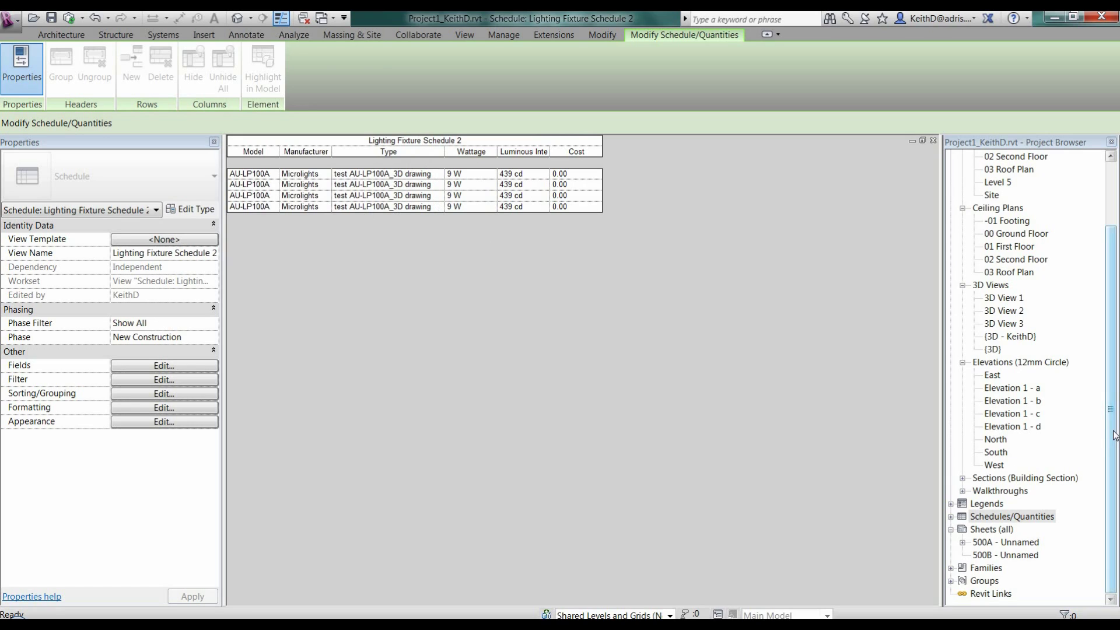
pyautogui.moveTo(1112, 436); pyautogui.dragTo(1112, 367)
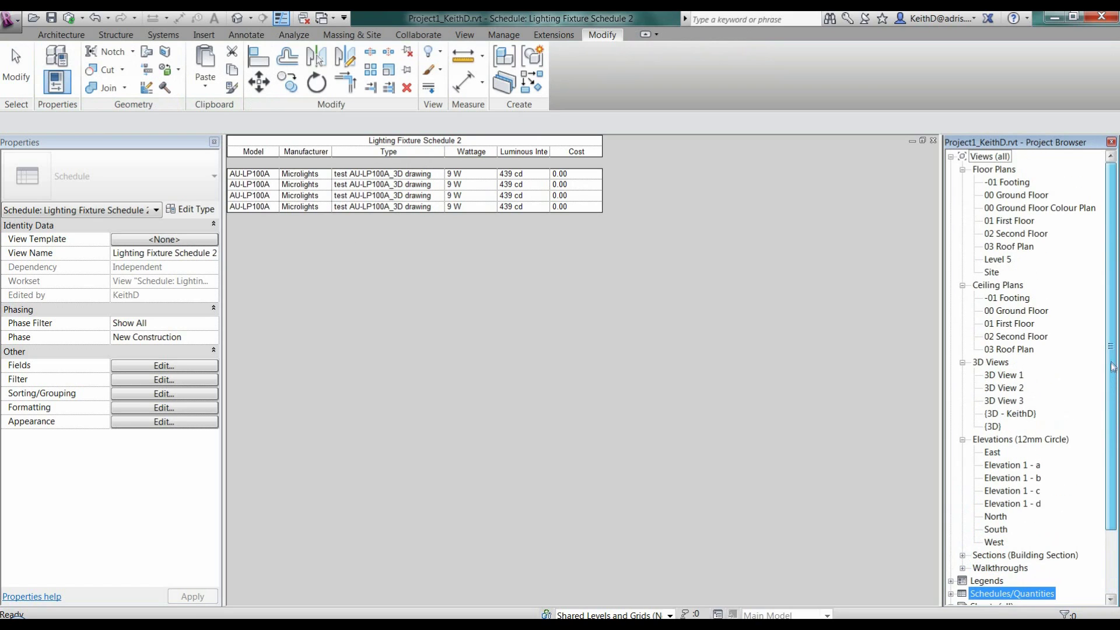
pyautogui.doubleClick(1017, 311)
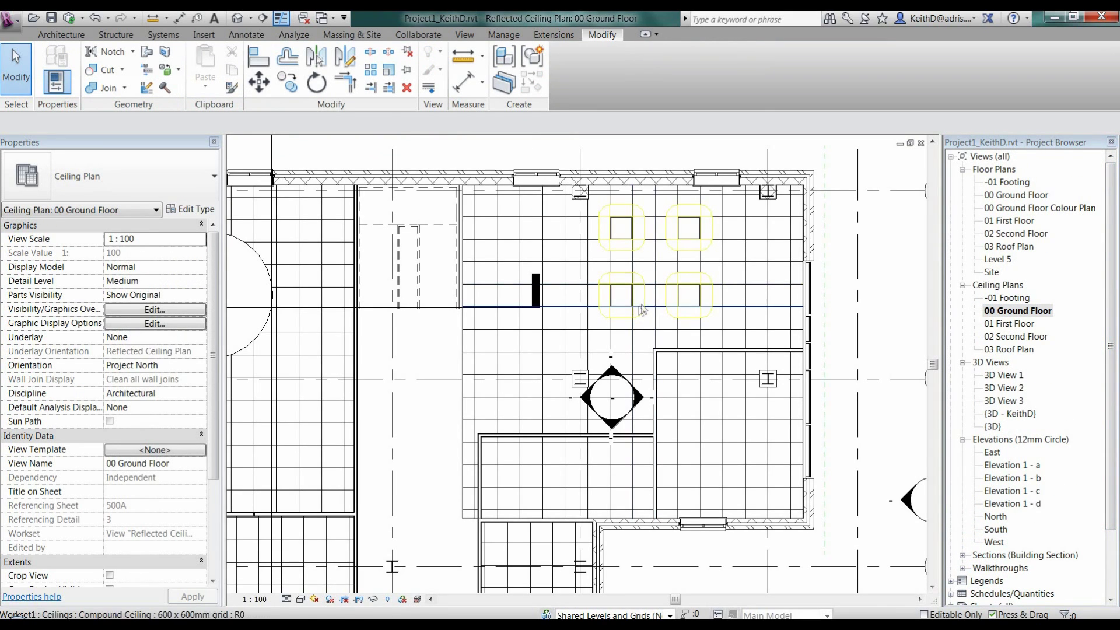